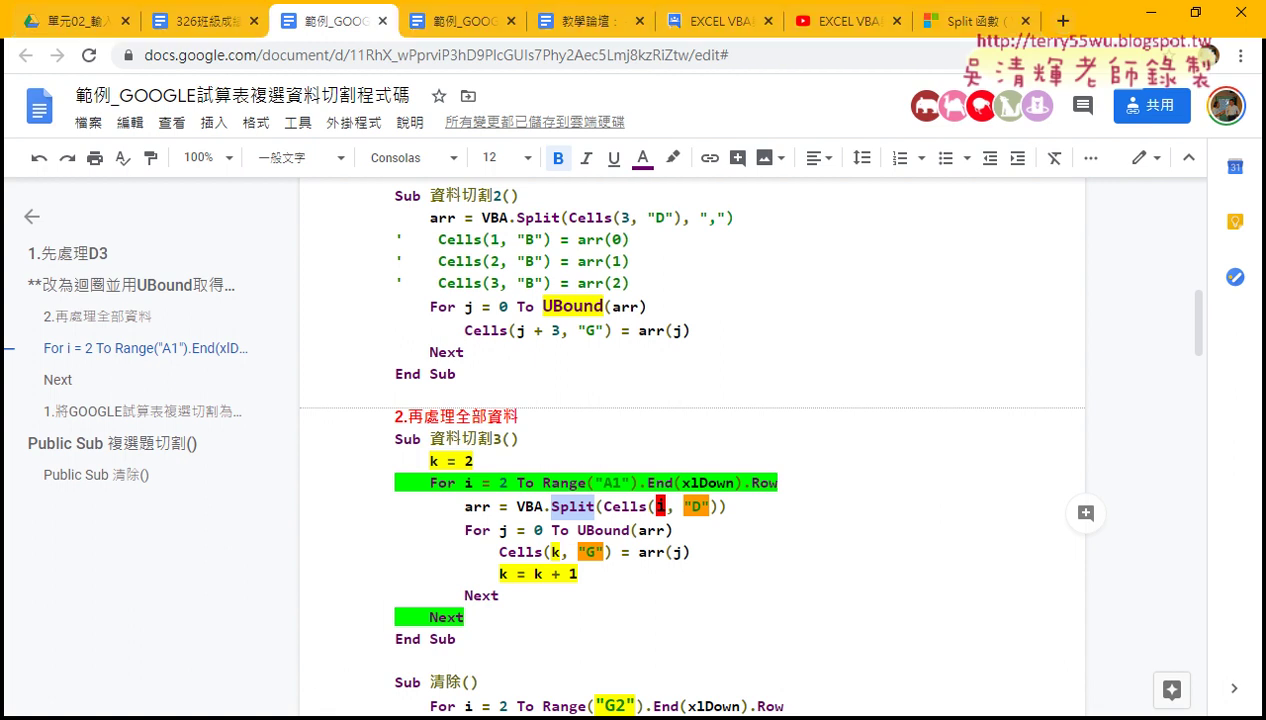
Switch from Google Docs to the Excel workbook 範例_計算資料數量(頓號分隔).
left_click(195, 648)
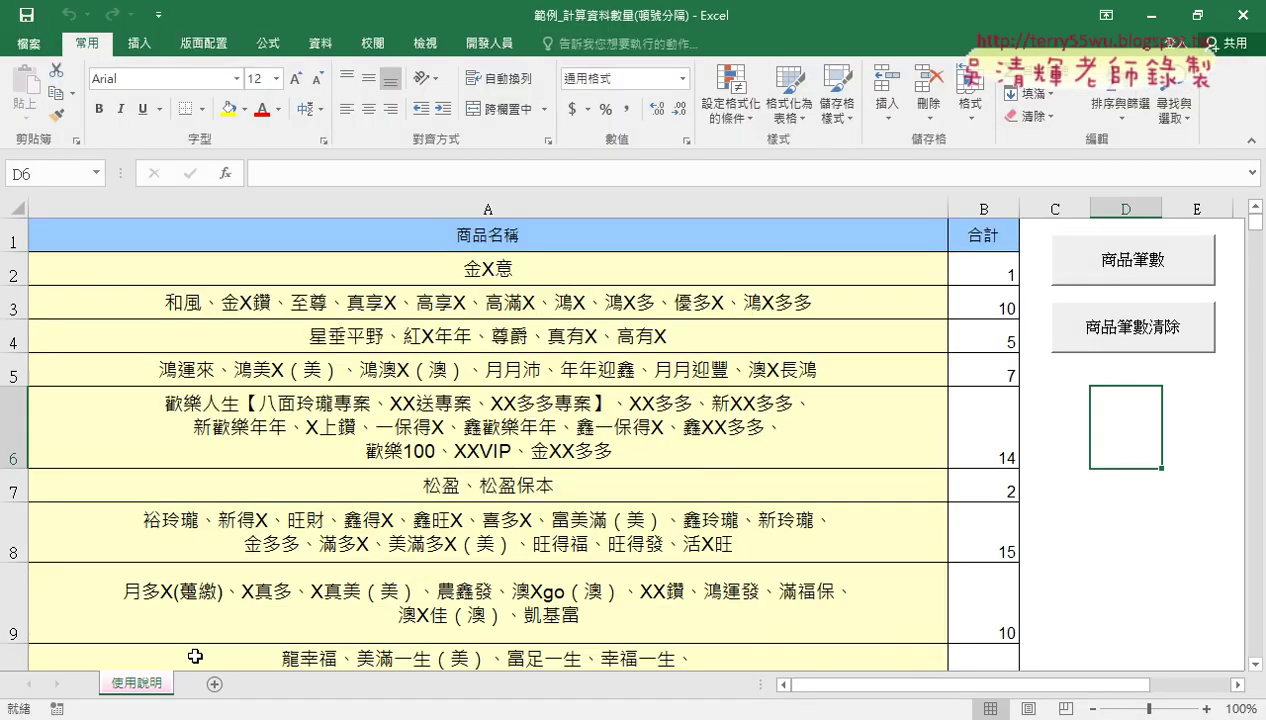
Empty the 合計 counts in column B using the 商品筆數清除 button.
left_click(494, 276)
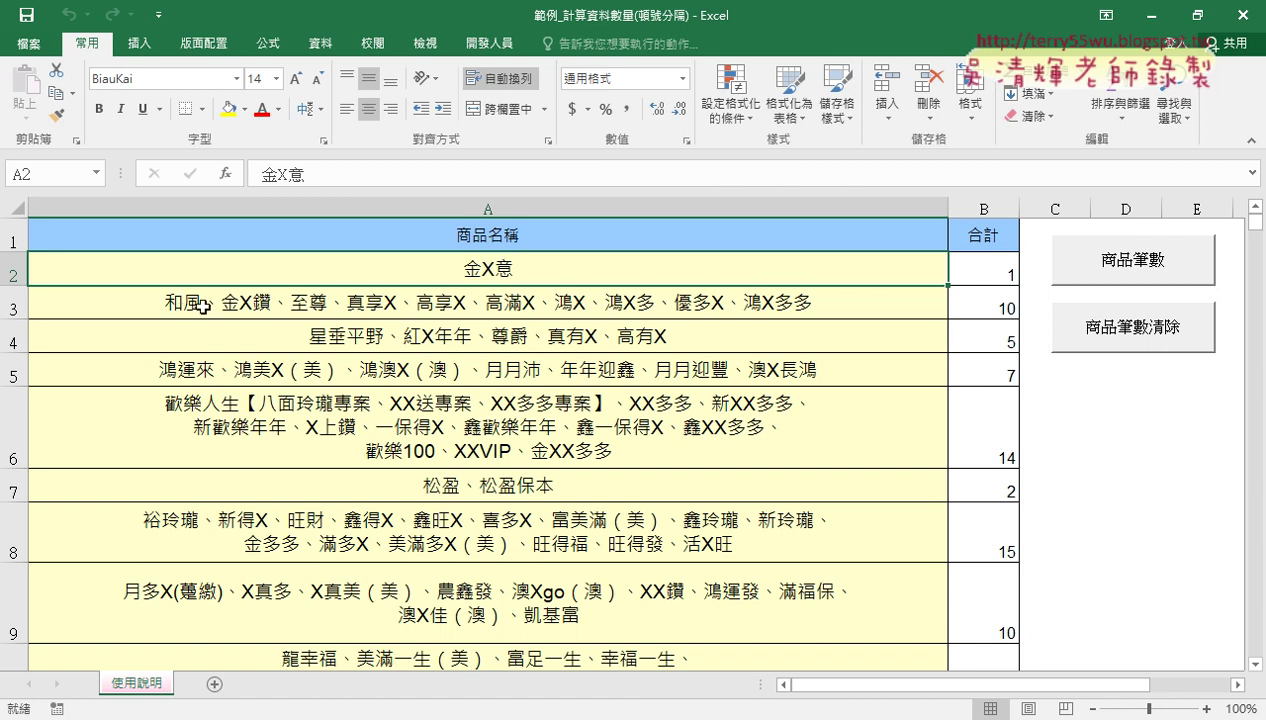
left_click(1008, 310)
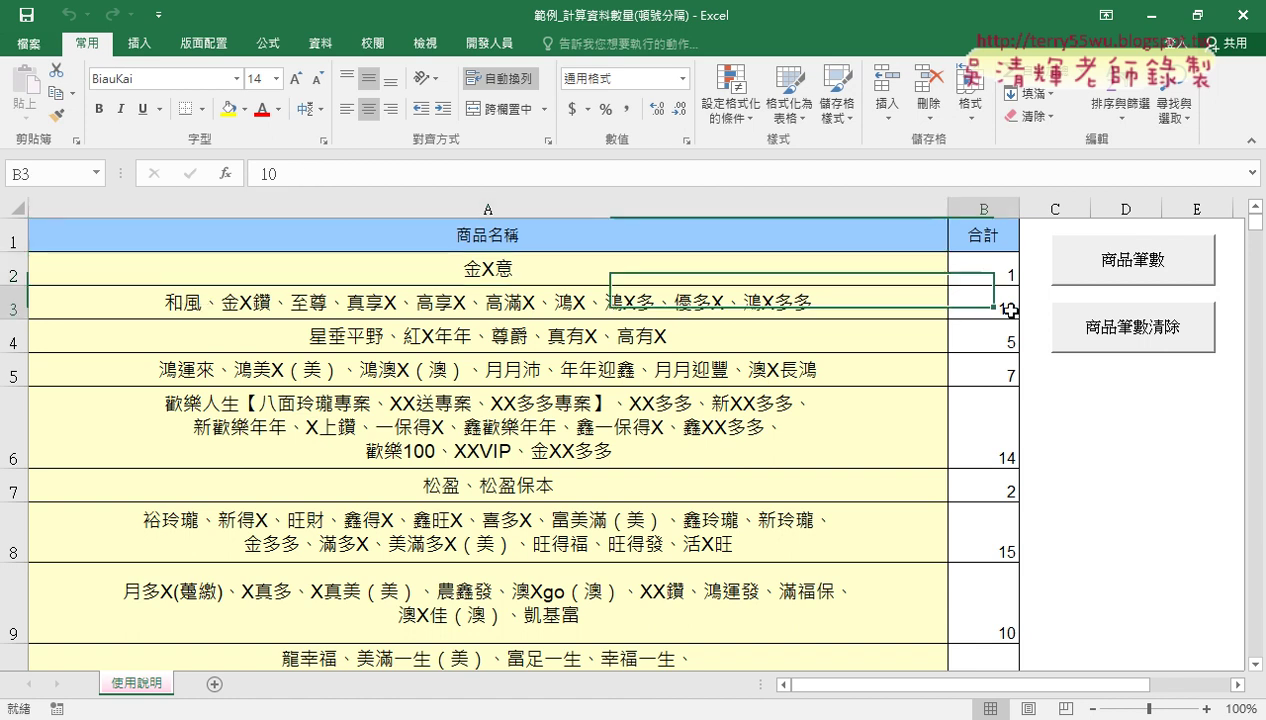
left_click(1128, 326)
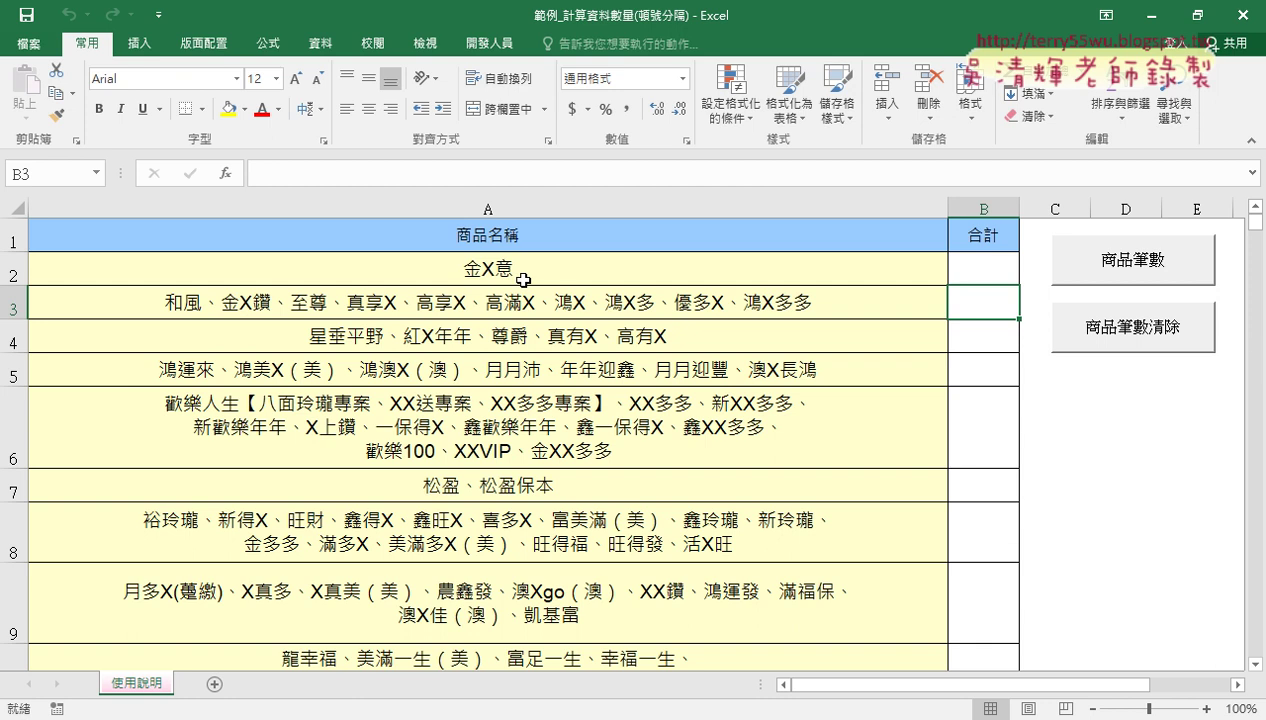
left_click(485, 271)
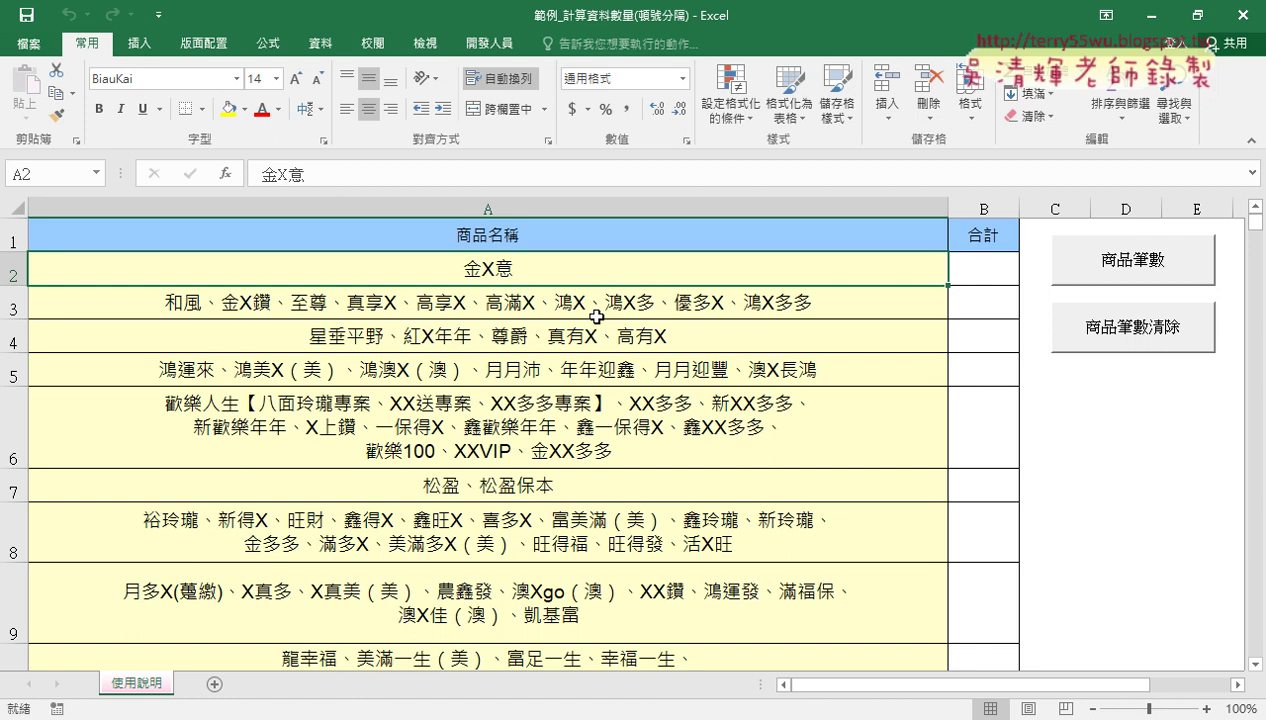
double_click(209, 303)
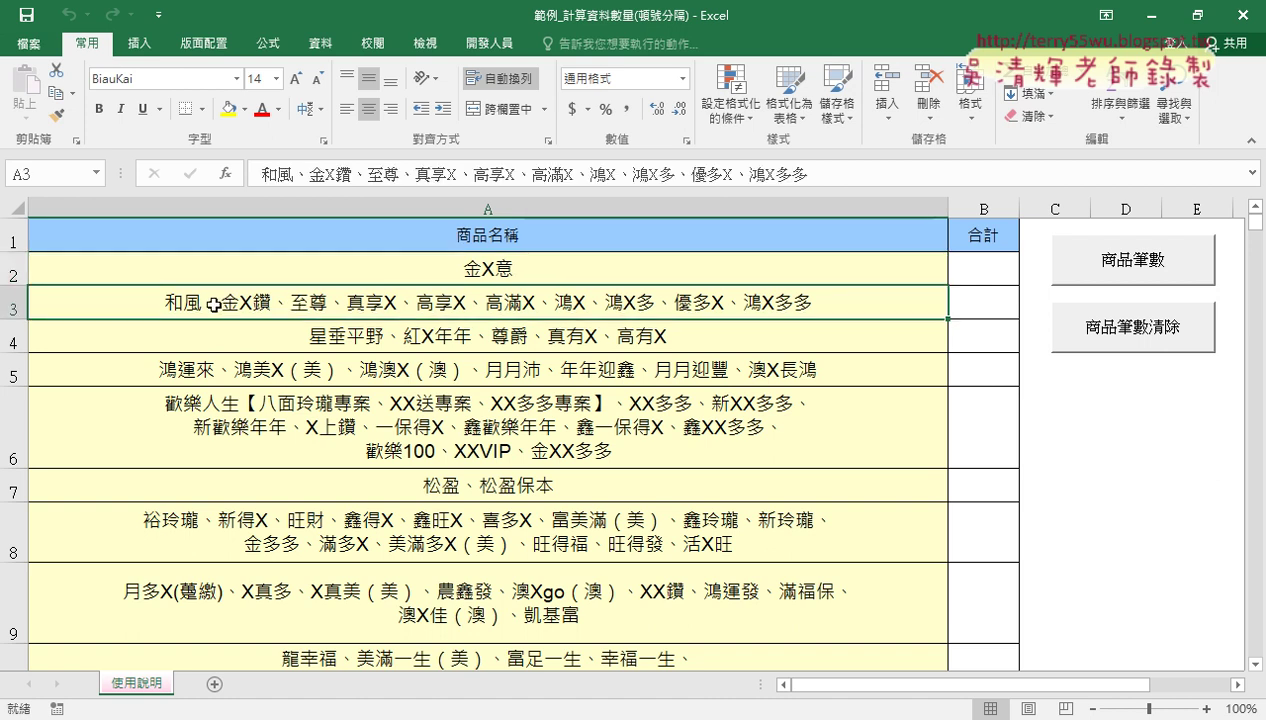
left_click_drag(209, 303, 190, 303)
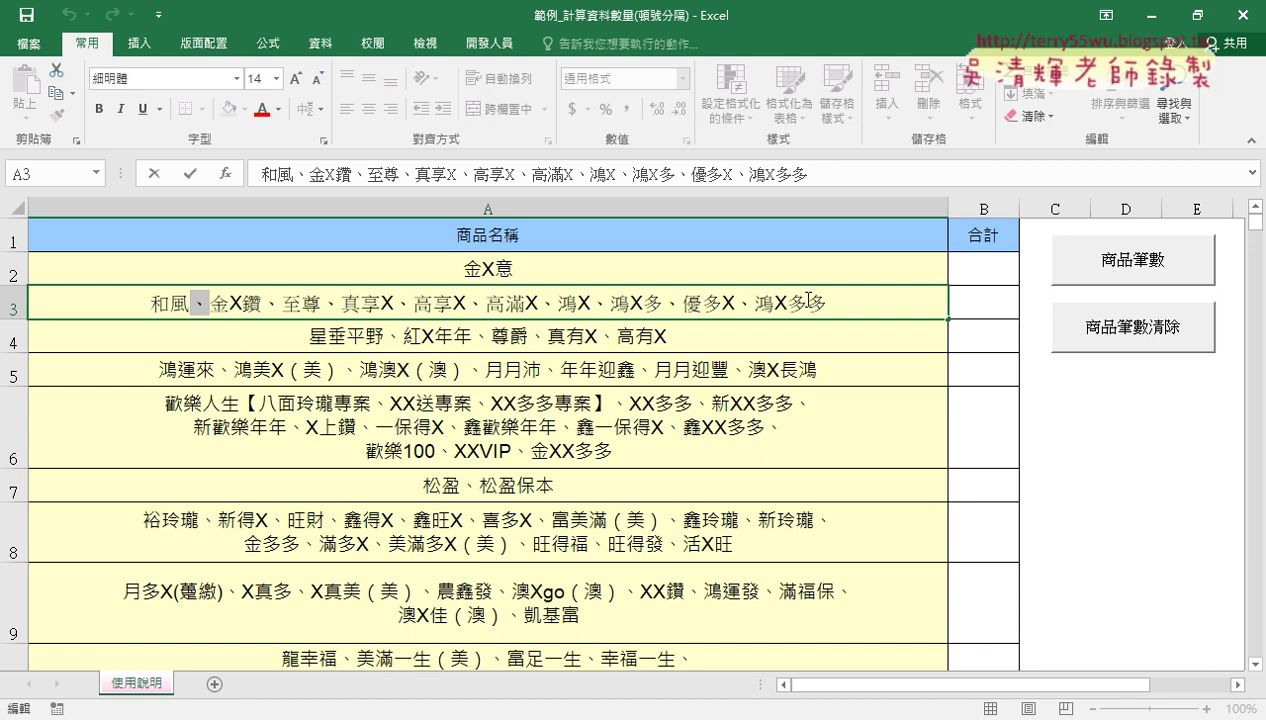
left_click(996, 302)
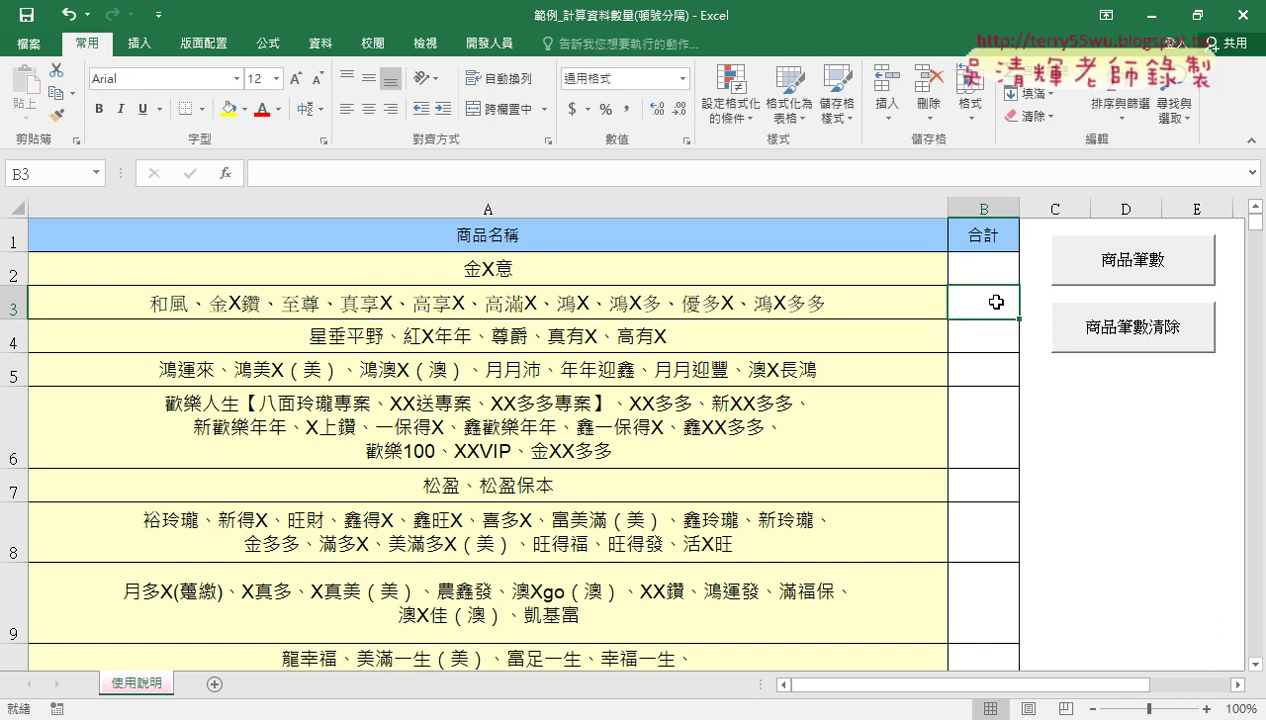
Open the 商品筆數2 macro code via 指定巨集 > 編輯 and select the whole procedure.
right_click(1145, 245)
left_click(1088, 409)
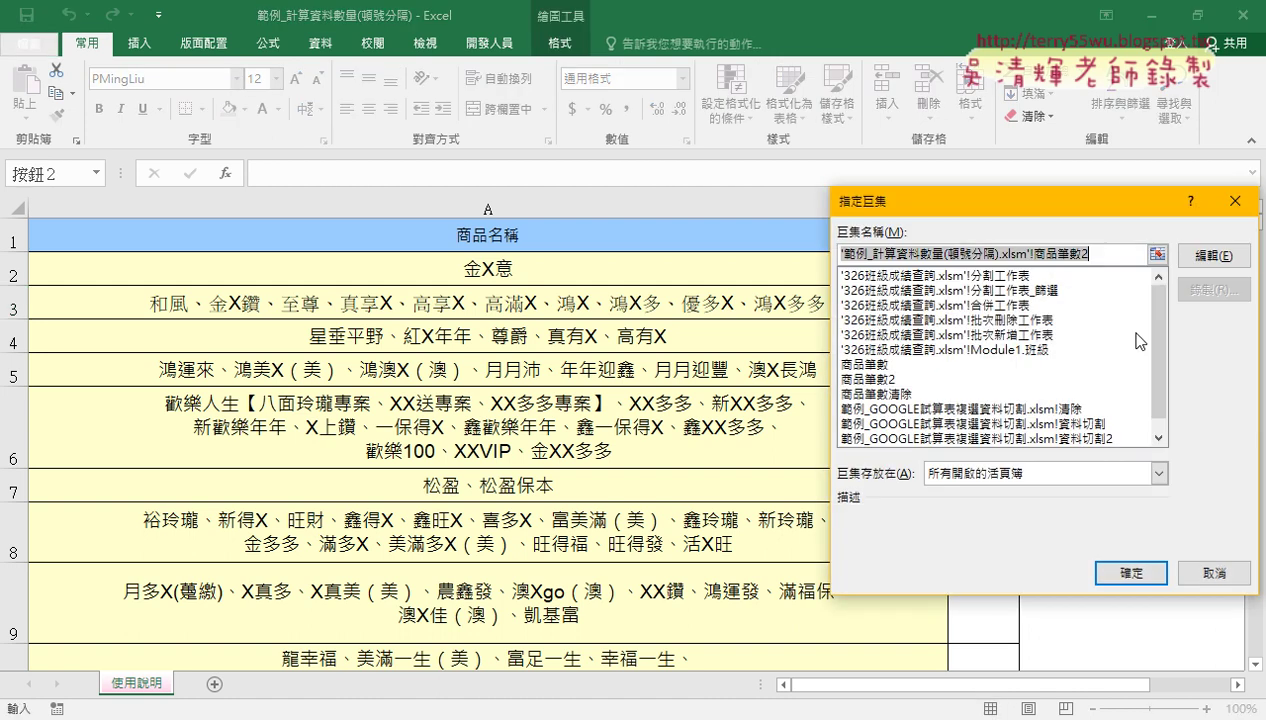
left_click(1221, 252)
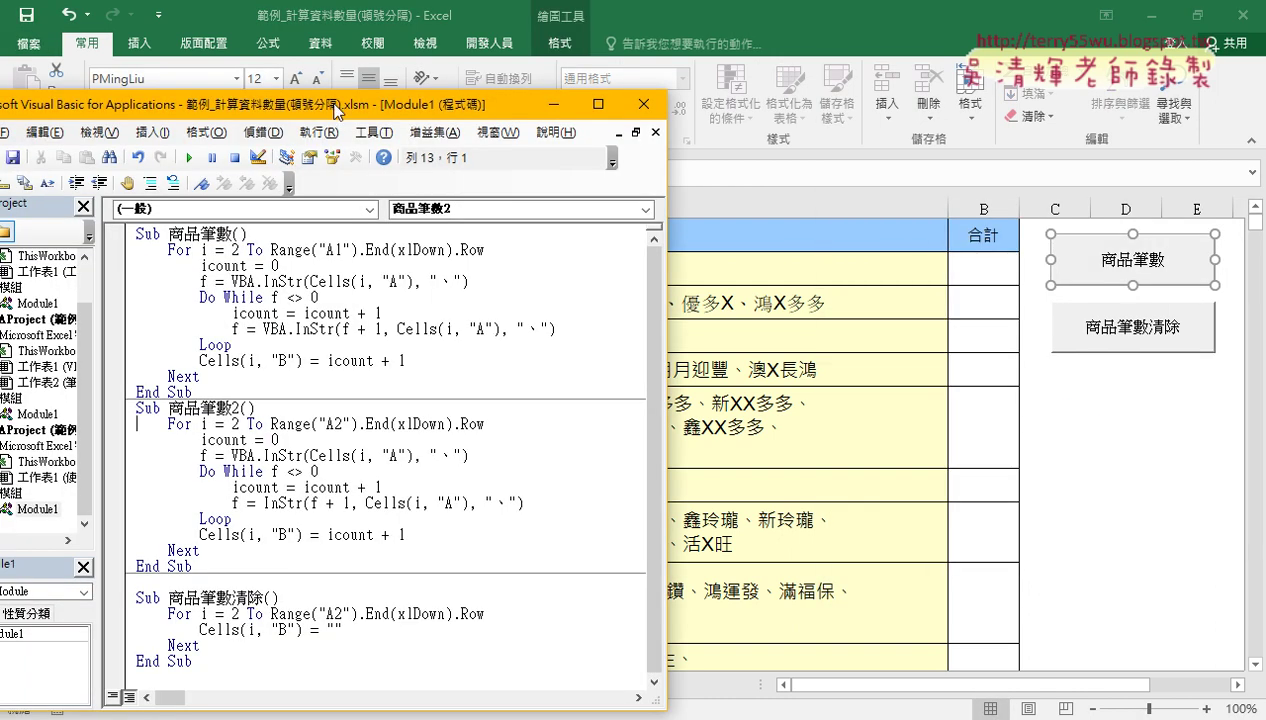
left_click_drag(335, 104, 741, 46)
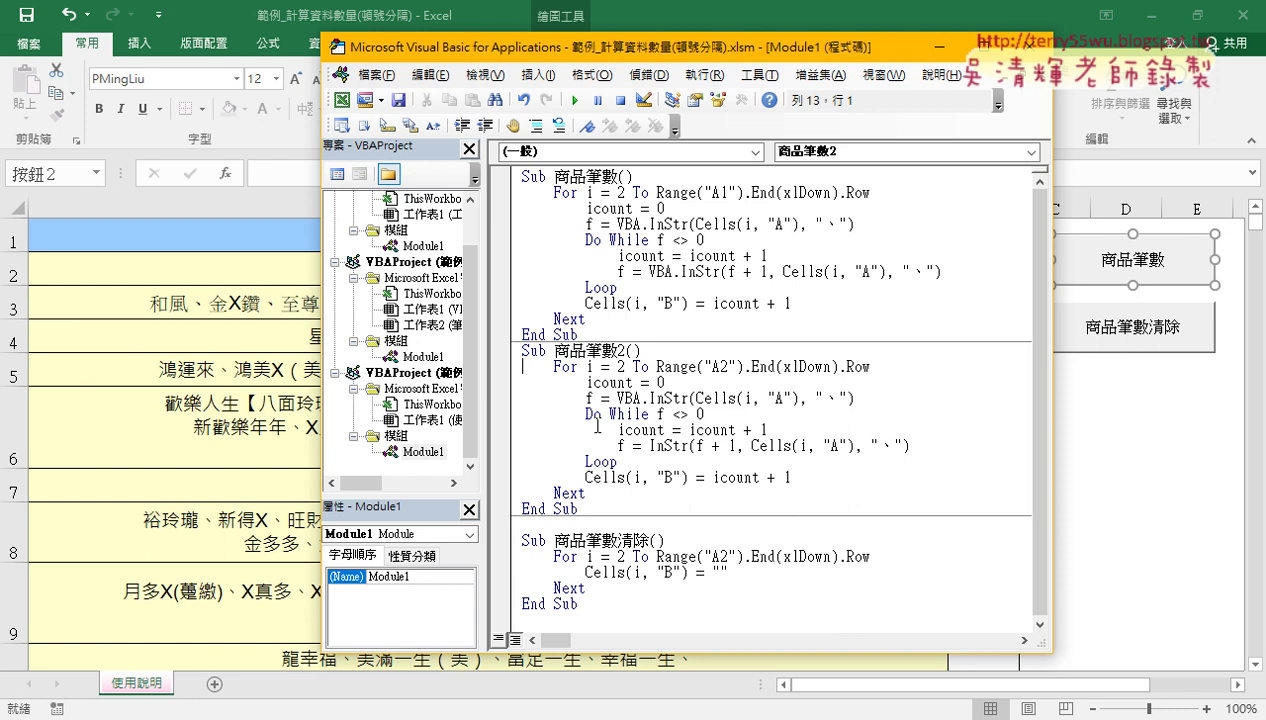
mouse_move(617, 462)
left_mouse_down()
mouse_move(538, 418)
mouse_move(506, 418)
left_mouse_up()
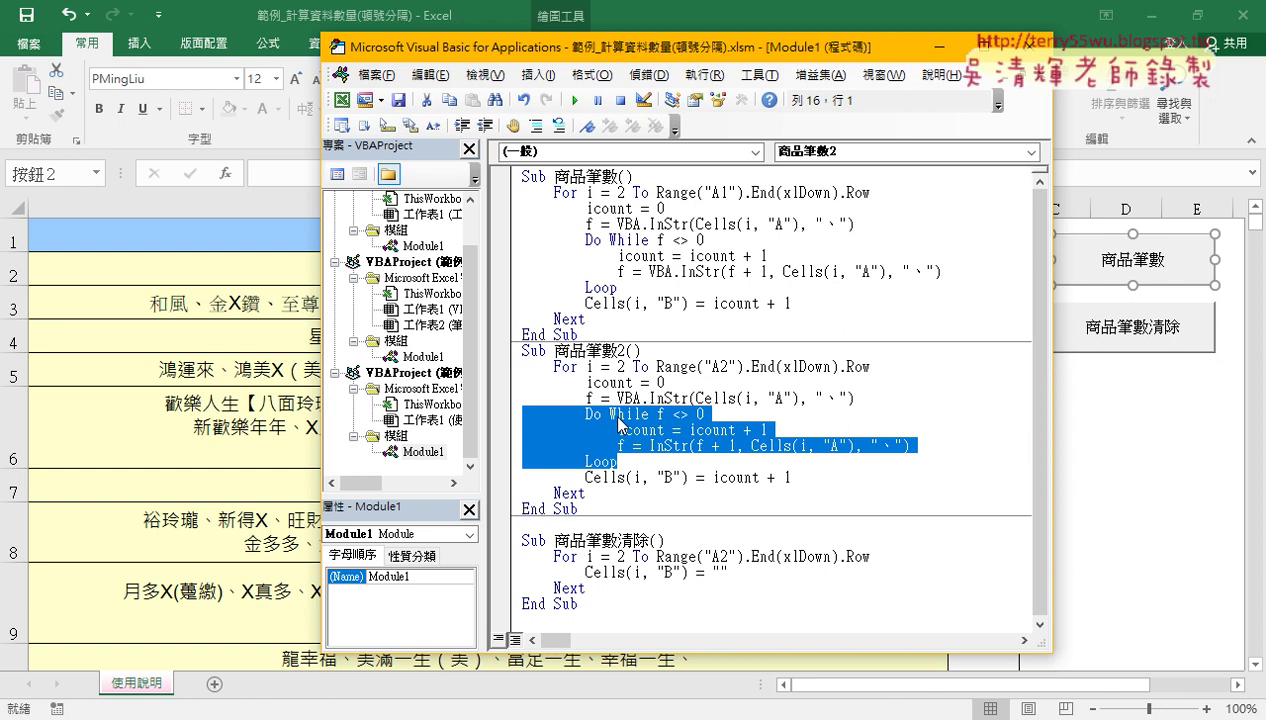
mouse_move(588, 510)
left_mouse_down()
mouse_move(505, 341)
mouse_move(534, 530)
left_mouse_up()
Paste the copy of 商品筆數2 above 商品筆數清除 and rename it 商品筆數3.
scroll(534, 530, "down", 3)
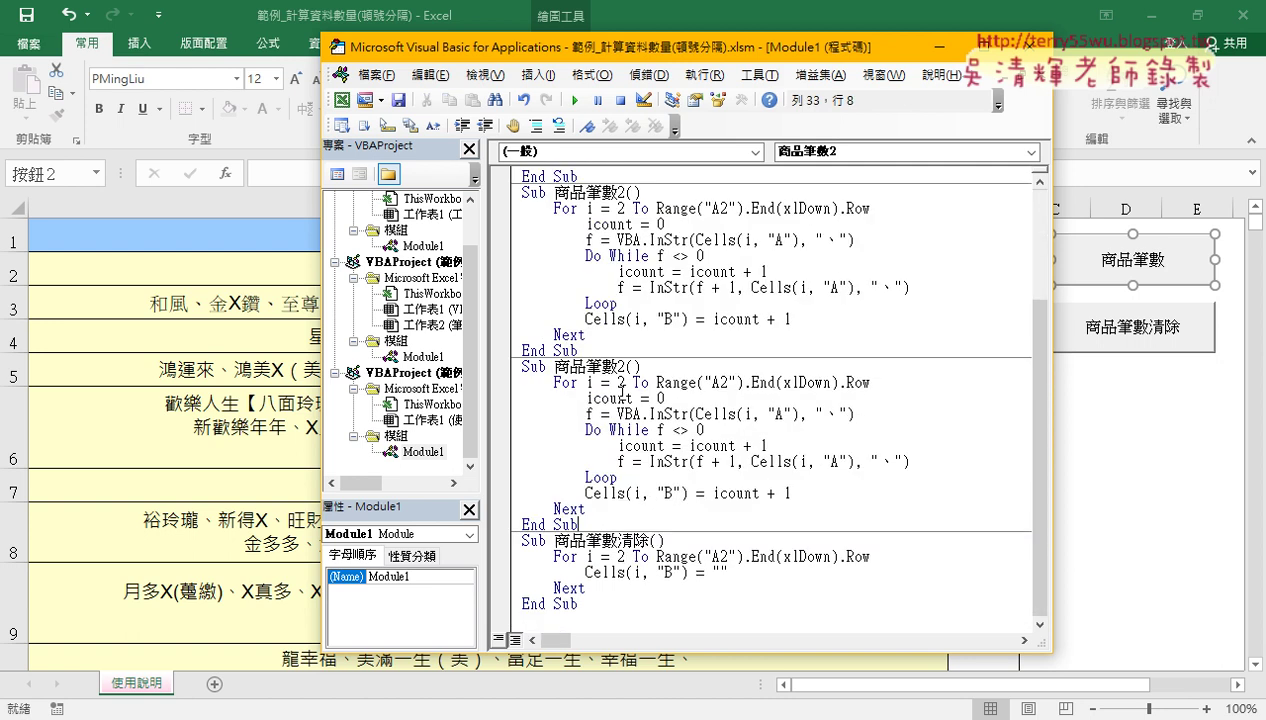
left_click(620, 366)
left_click_drag(615, 366, 627, 362)
type("3")
Select 商品筆數3's counting loop from icount = 0 down to Loop.
double_click(595, 470)
left_click_drag(595, 470, 617, 403)
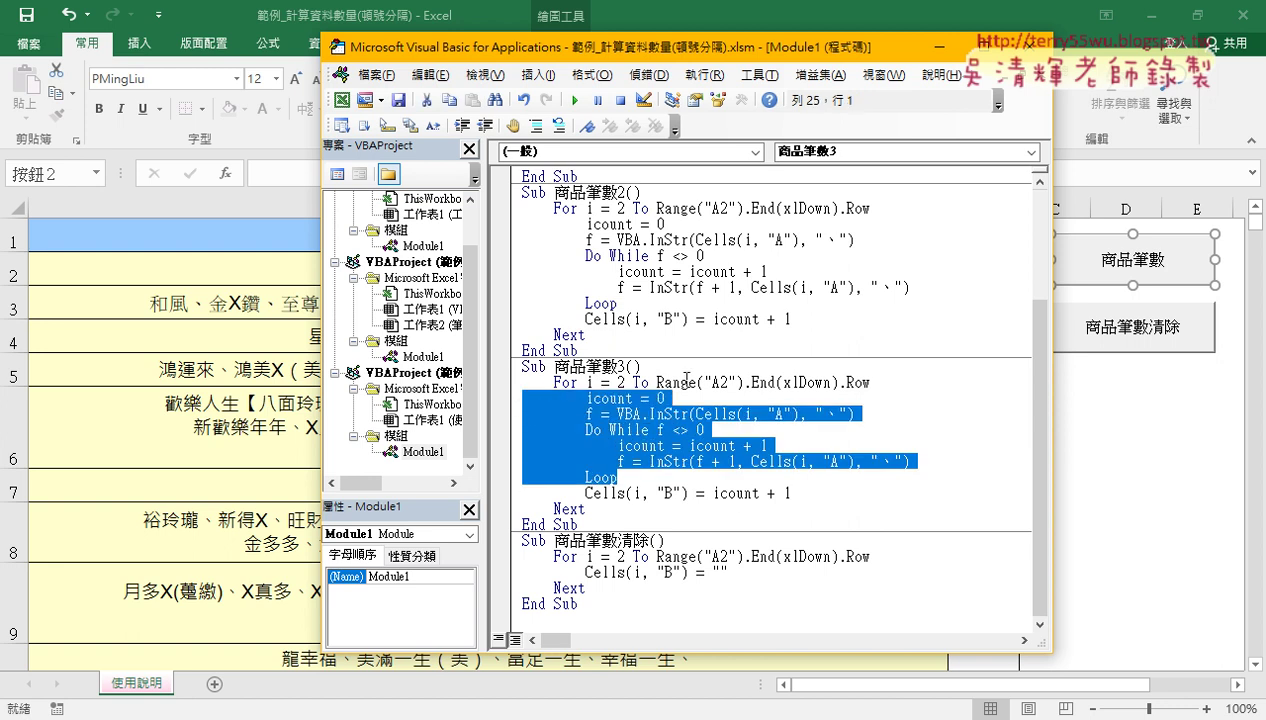
left_click_drag(780, 61, 598, 62)
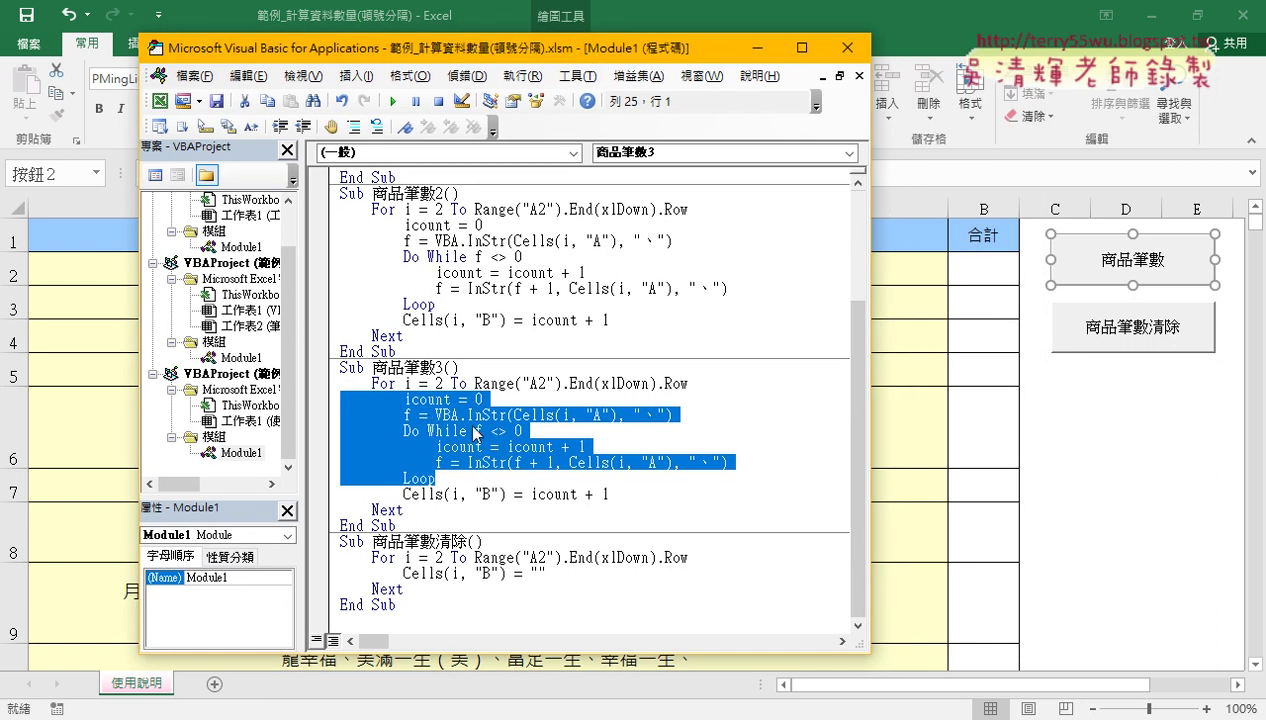
Delete the InStr counting loop from 商品筆數3, leaving an indented blank line.
key("Delete")
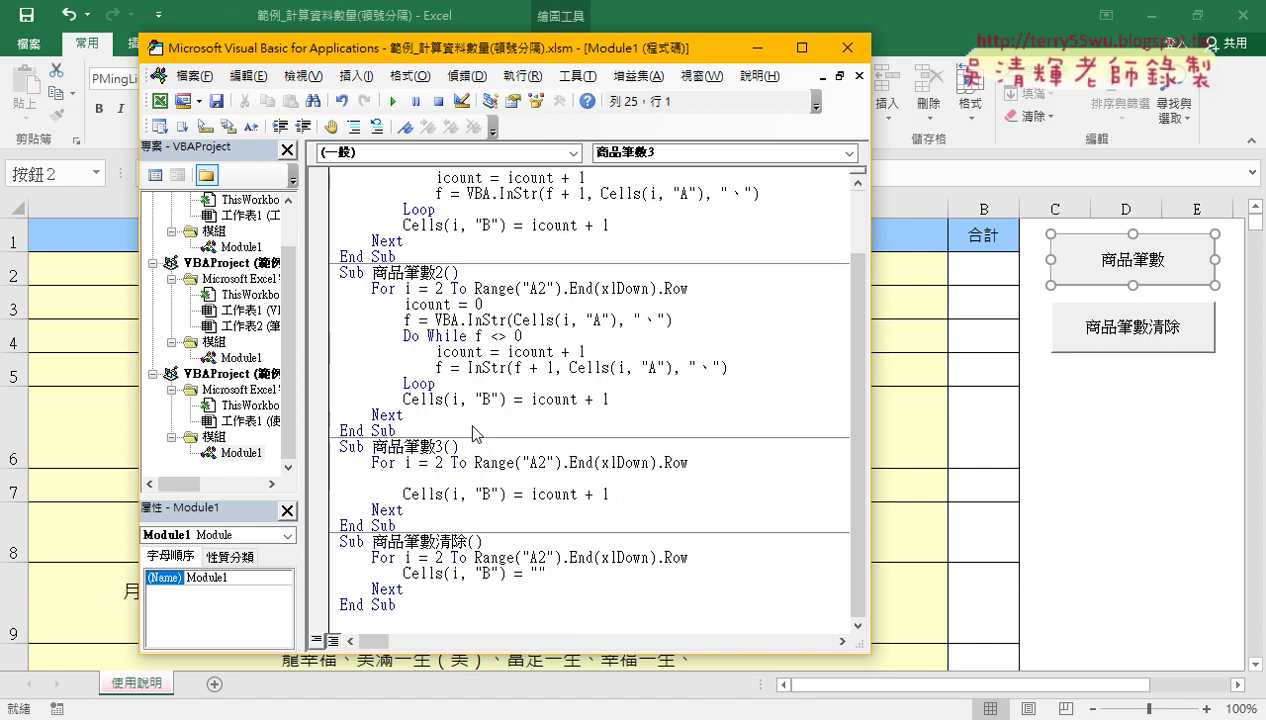
key("Tab")
key("Tab")
left_click_drag(303, 343, 437, 346)
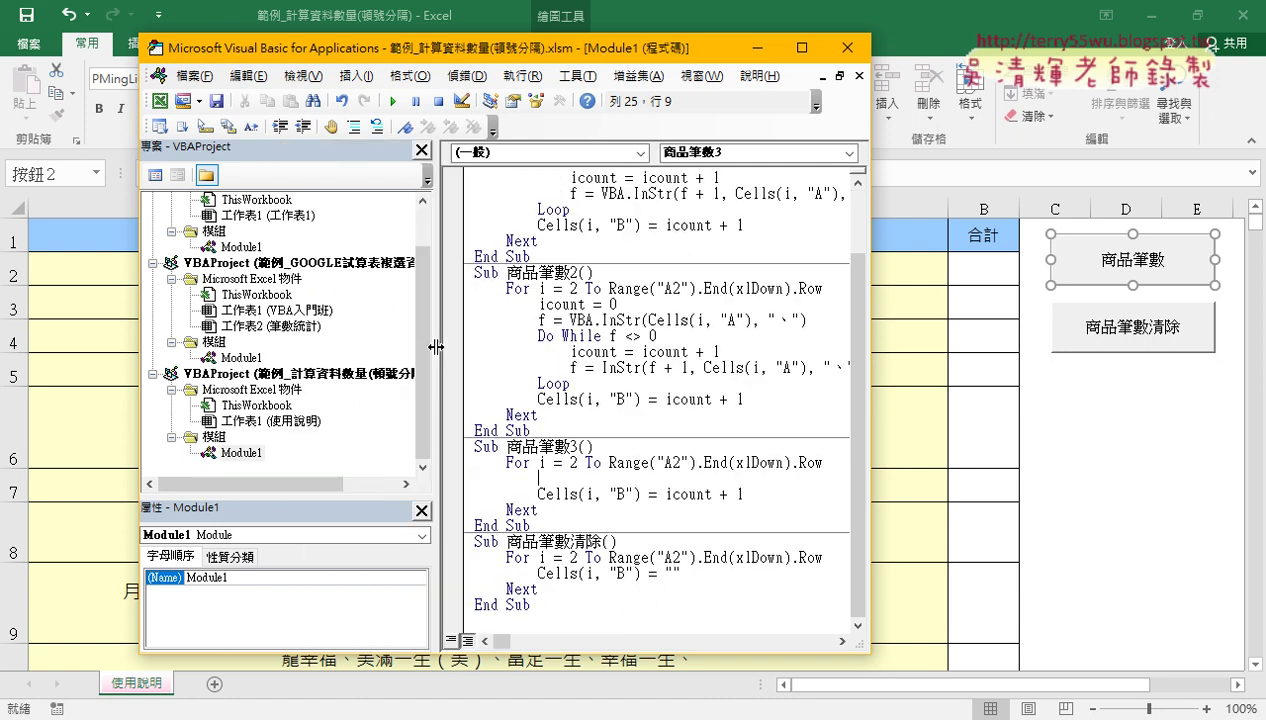
Copy the arr = VBA.Split line from the GOOGLE workbook's 資料切割2 into 商品筆數3.
double_click(236, 357)
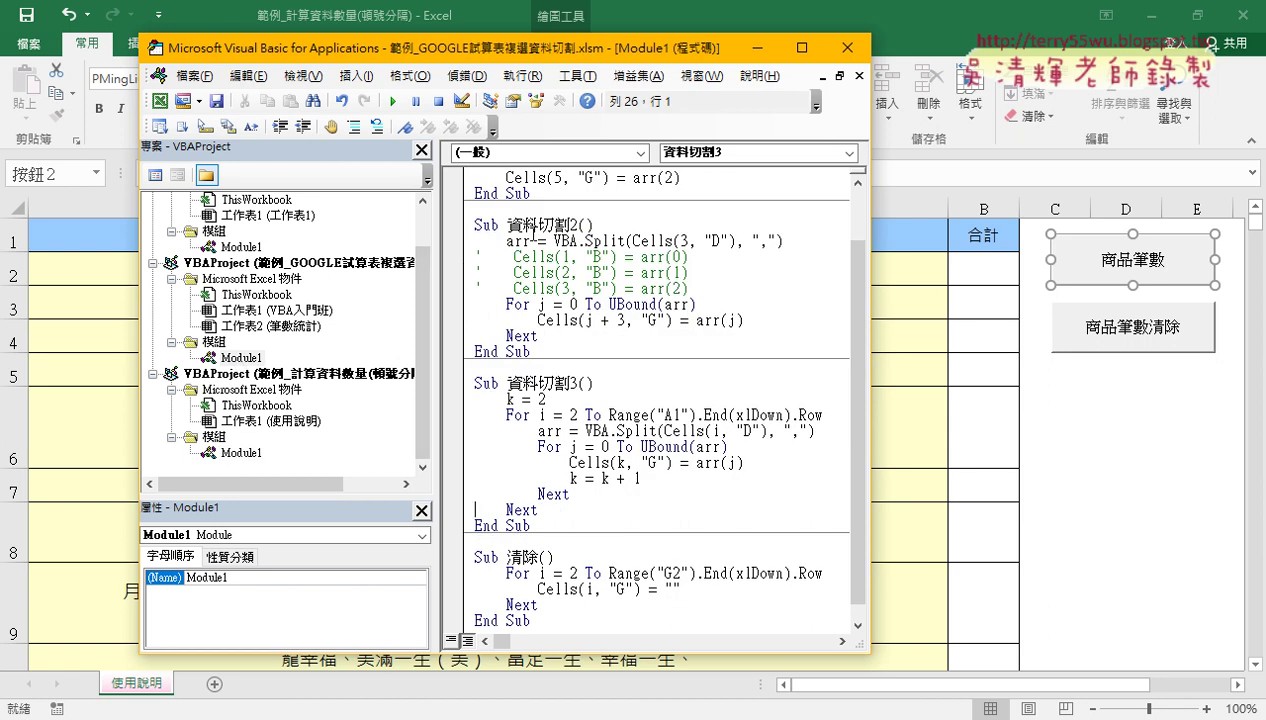
left_click_drag(506, 241, 784, 241)
right_click(690, 245)
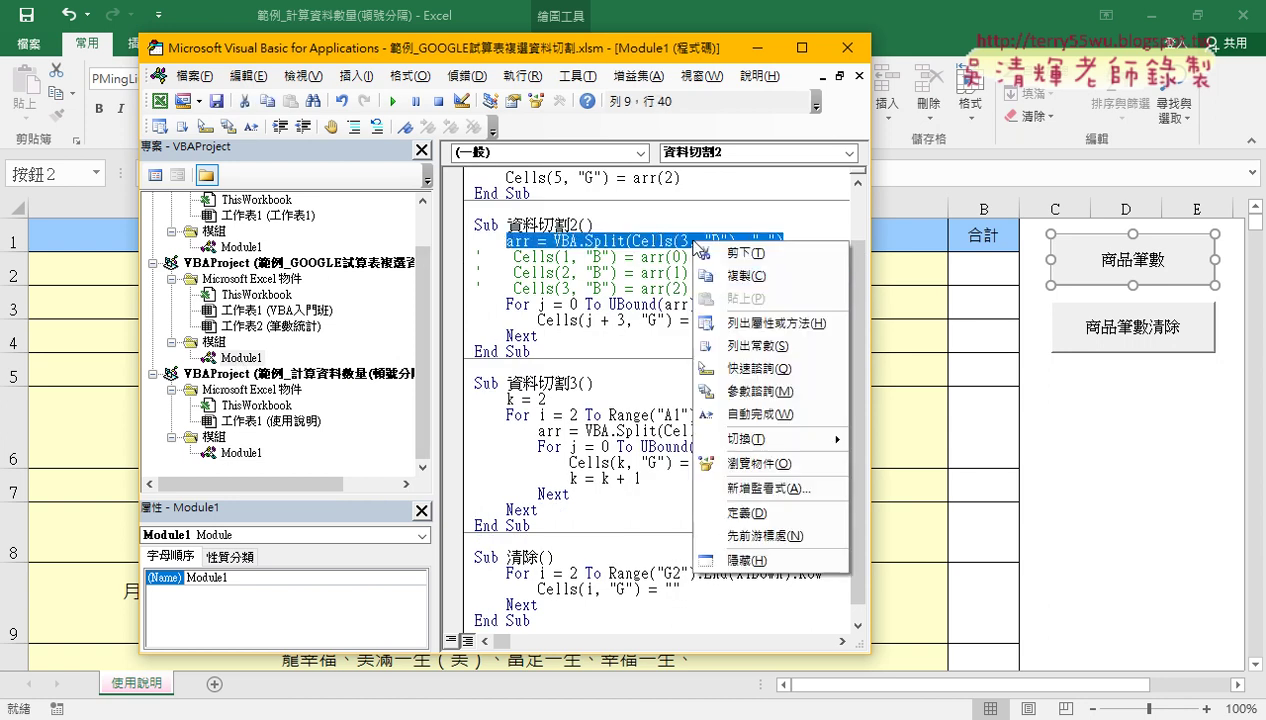
left_click(706, 273)
double_click(253, 453)
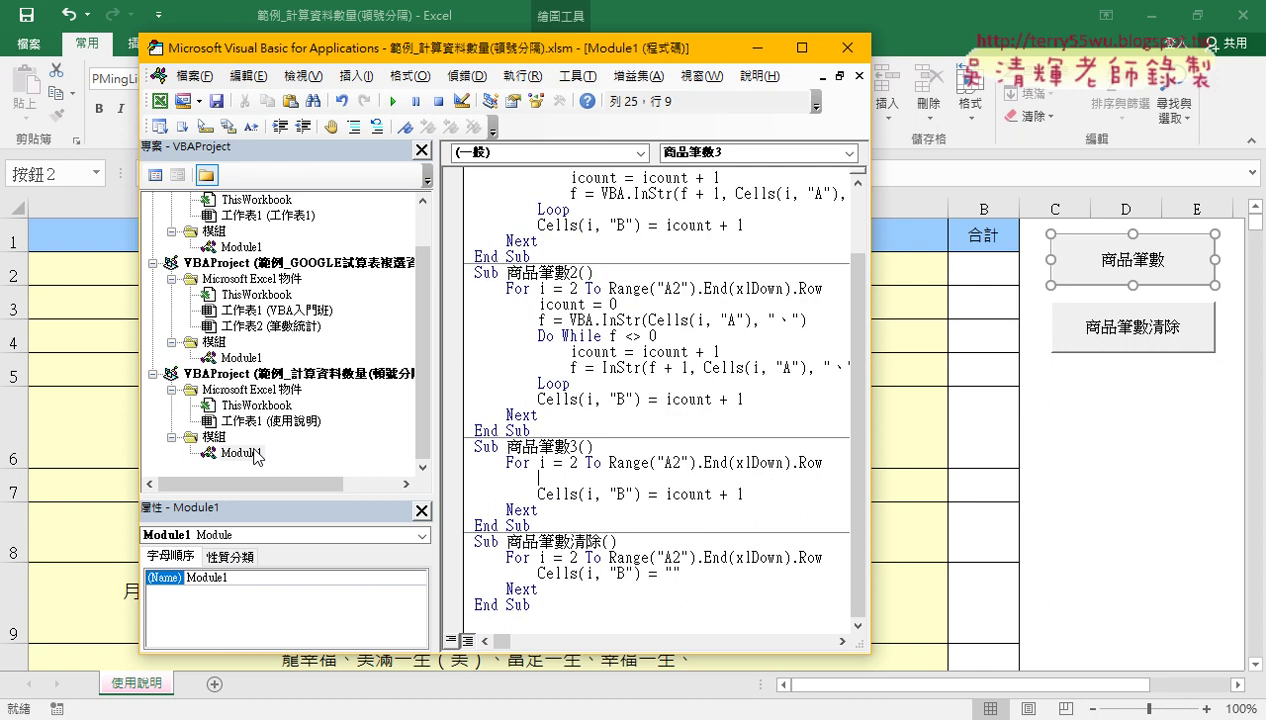
right_click(555, 486)
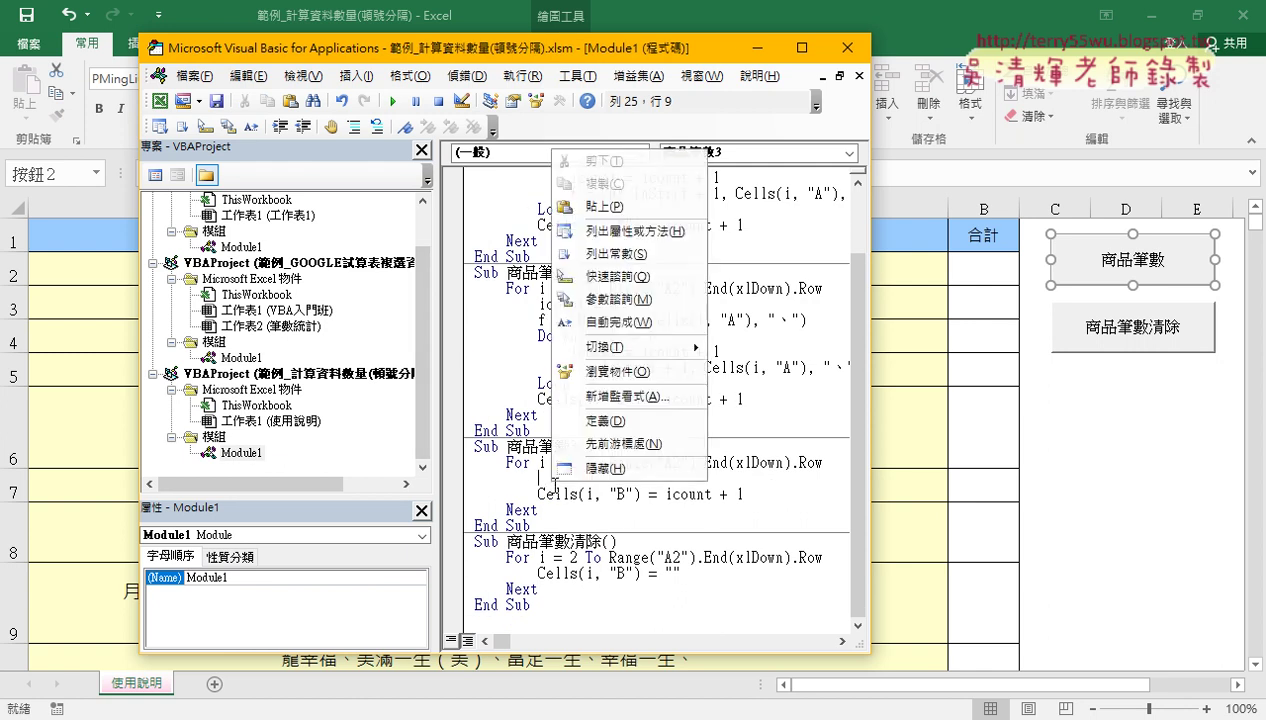
left_click(600, 207)
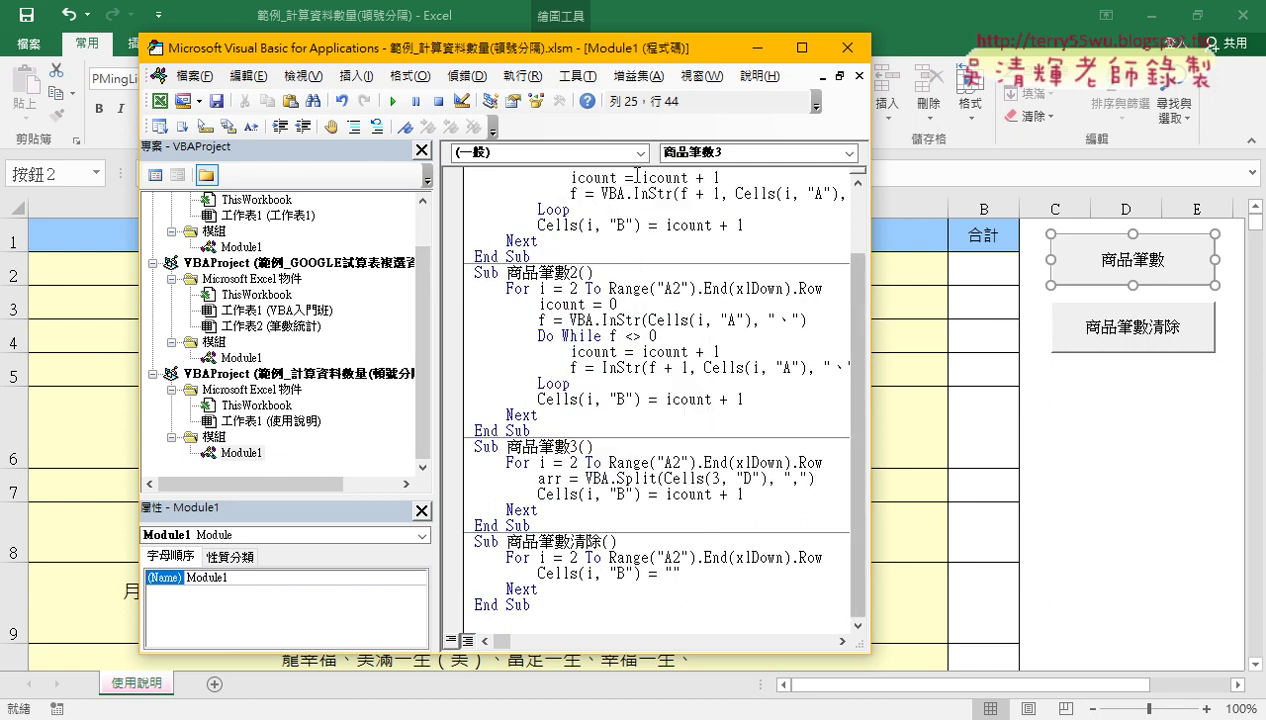
Change the Split call's row argument from 3 to i.
left_click_drag(542, 53, 528, 52)
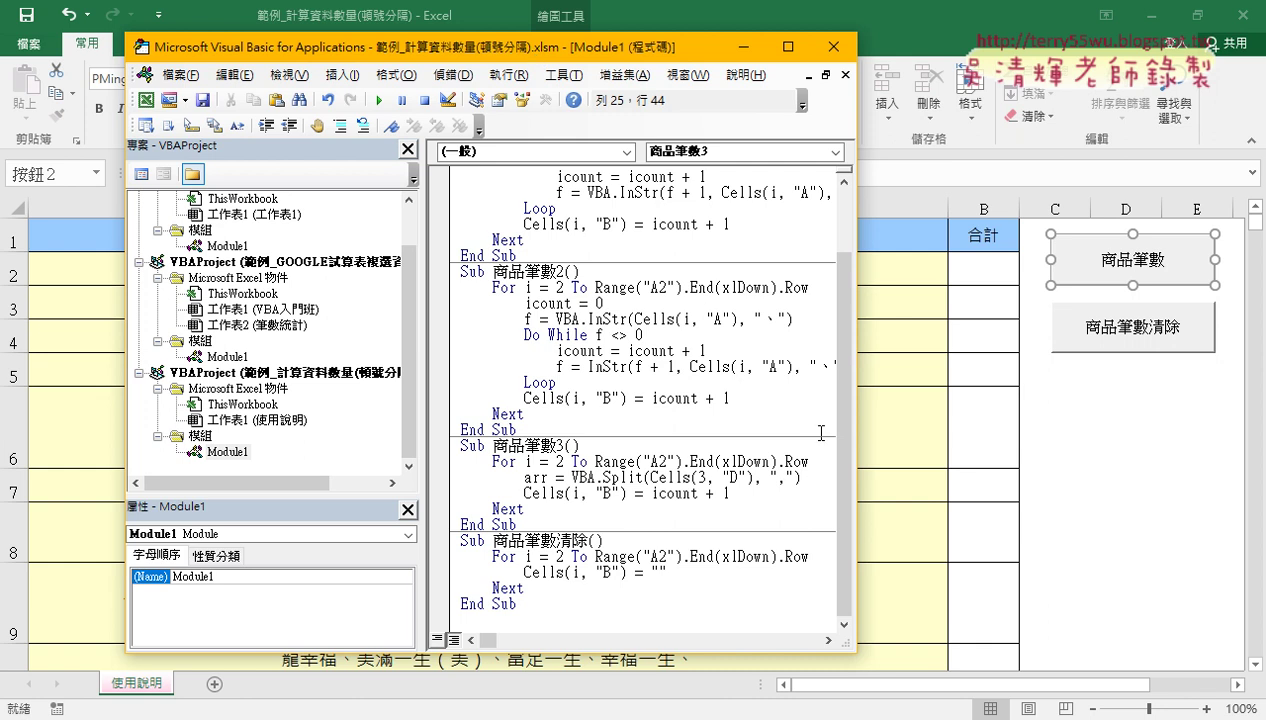
left_click_drag(856, 432, 1066, 435)
left_click(703, 477)
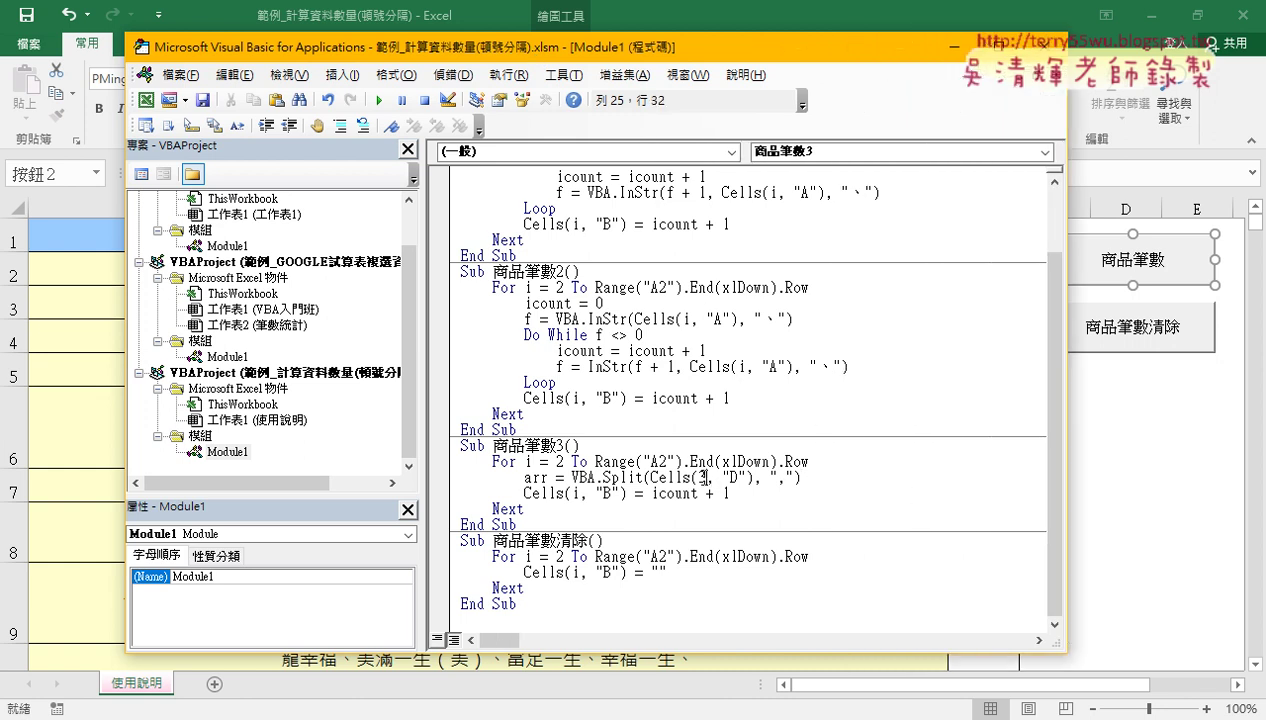
left_click_drag(703, 477, 697, 477)
type("i")
Change the Split call's column from "D" to "A" and select the comma delimiter.
left_click_drag(622, 48, 971, 45)
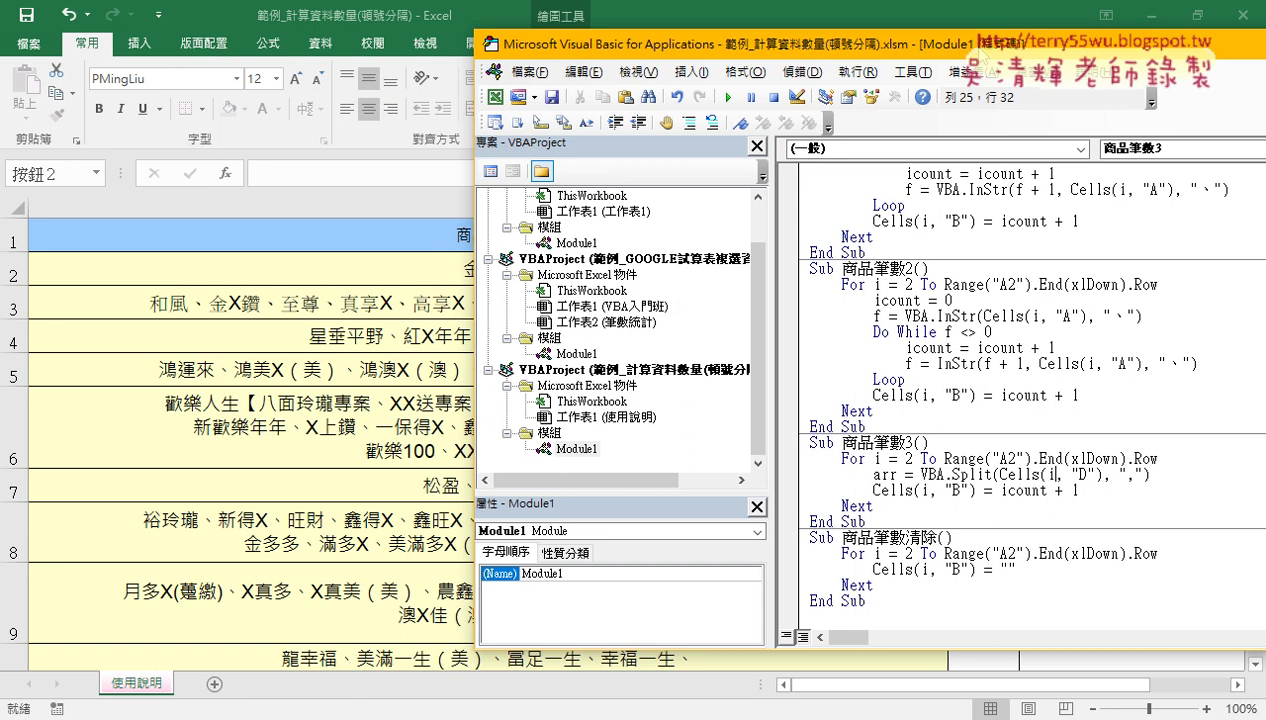
left_click_drag(684, 47, 304, 47)
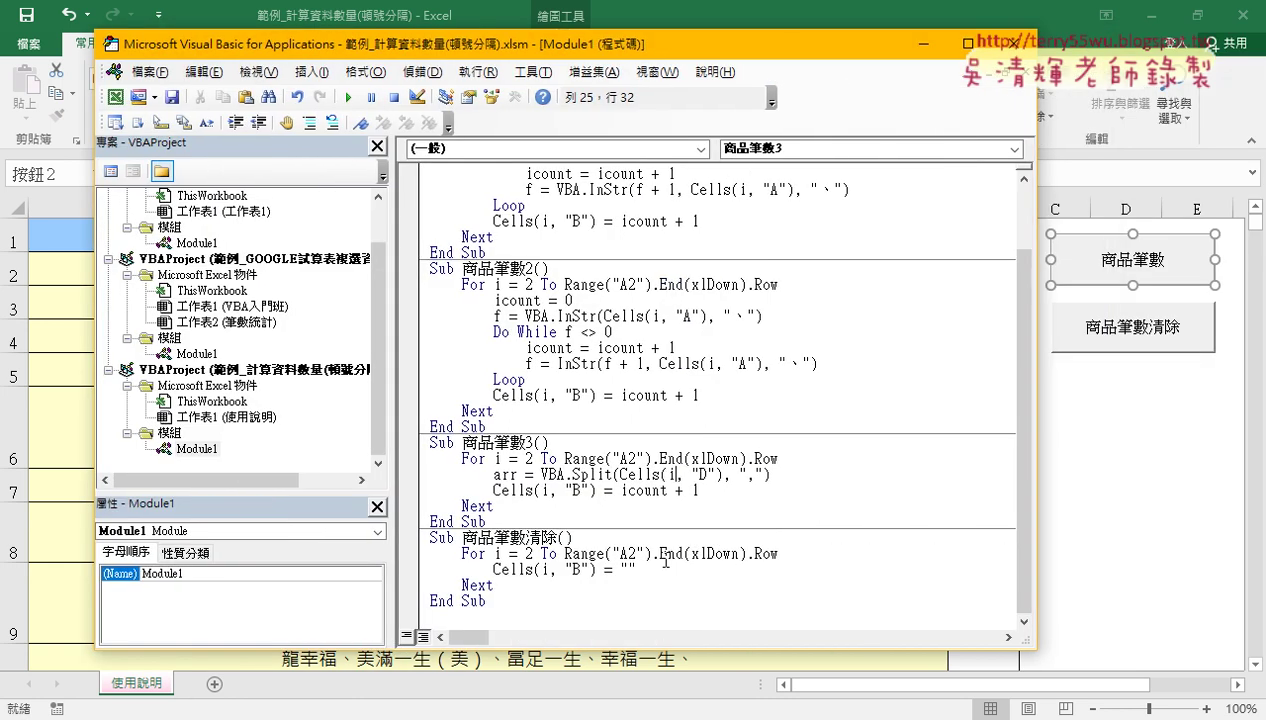
double_click(702, 475)
type("A")
left_click(731, 475)
left_click(755, 475)
left_click_drag(757, 475, 745, 475)
Copy the 、 separator from the text in cell A3.
left_click(1060, 488)
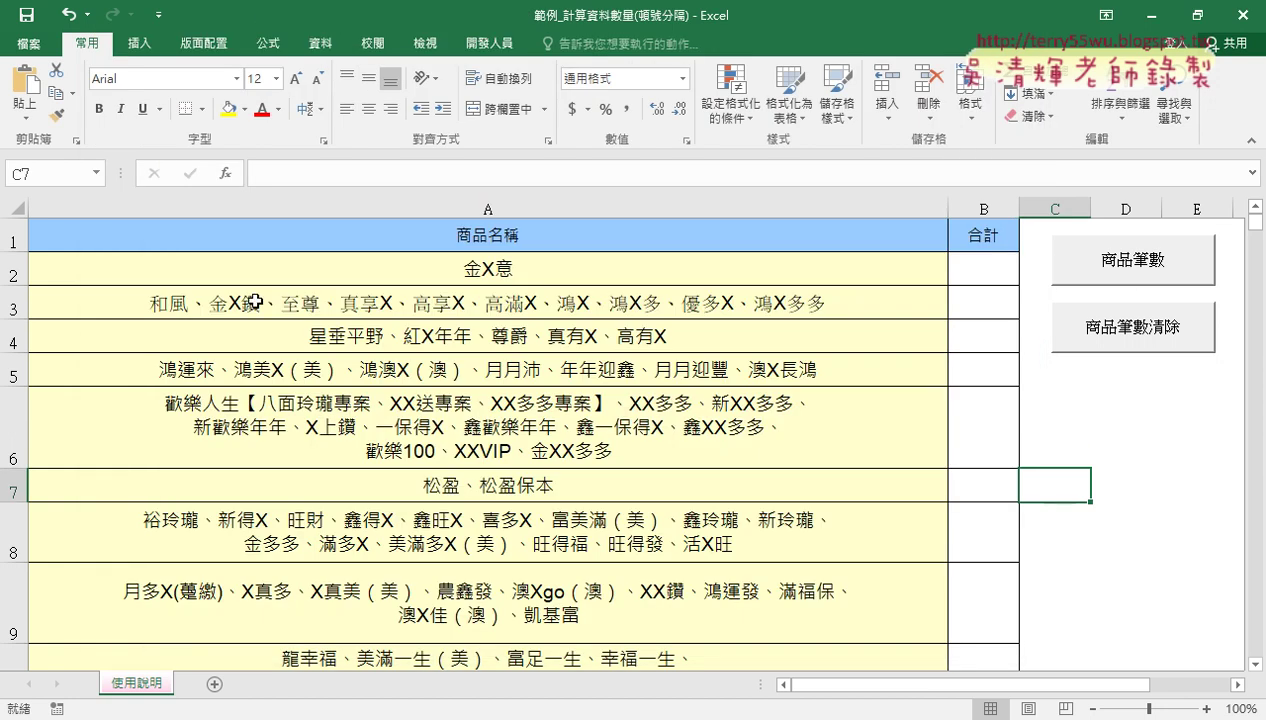
double_click(195, 302)
left_click_drag(190, 302, 207, 302)
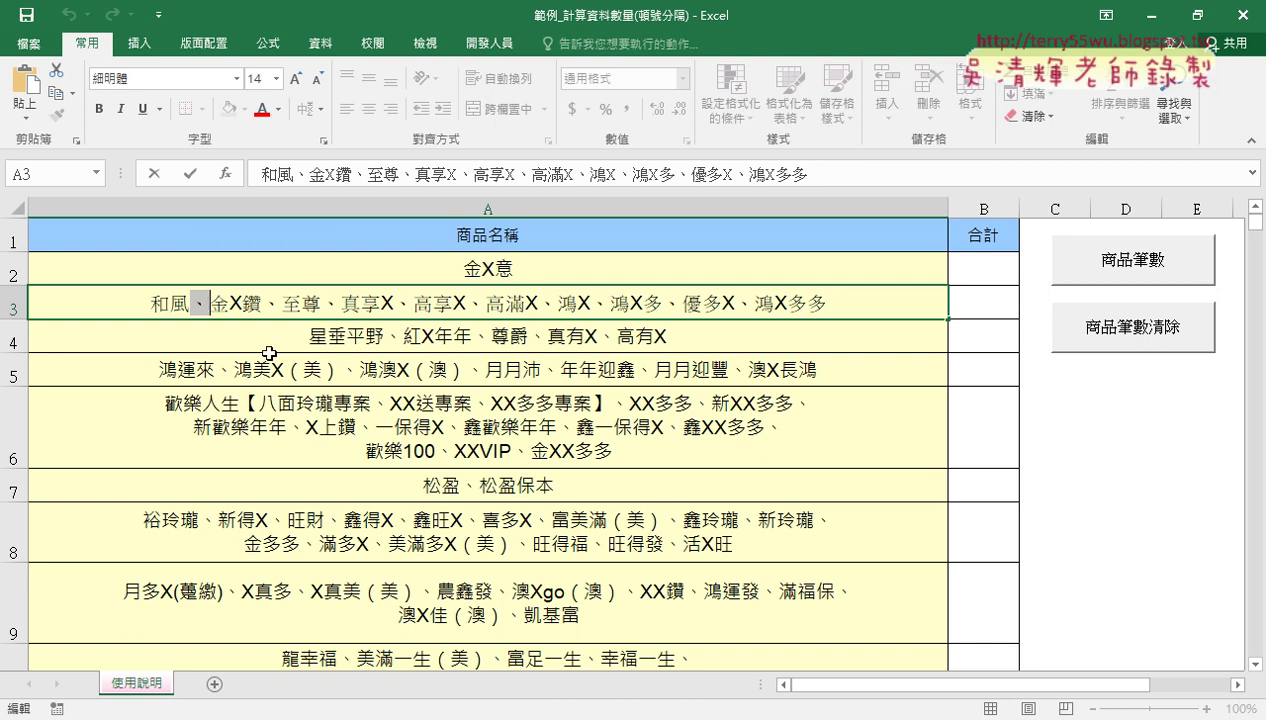
left_click(303, 378)
Replace the comma delimiter in the Split call with 、.
left_click(488, 42)
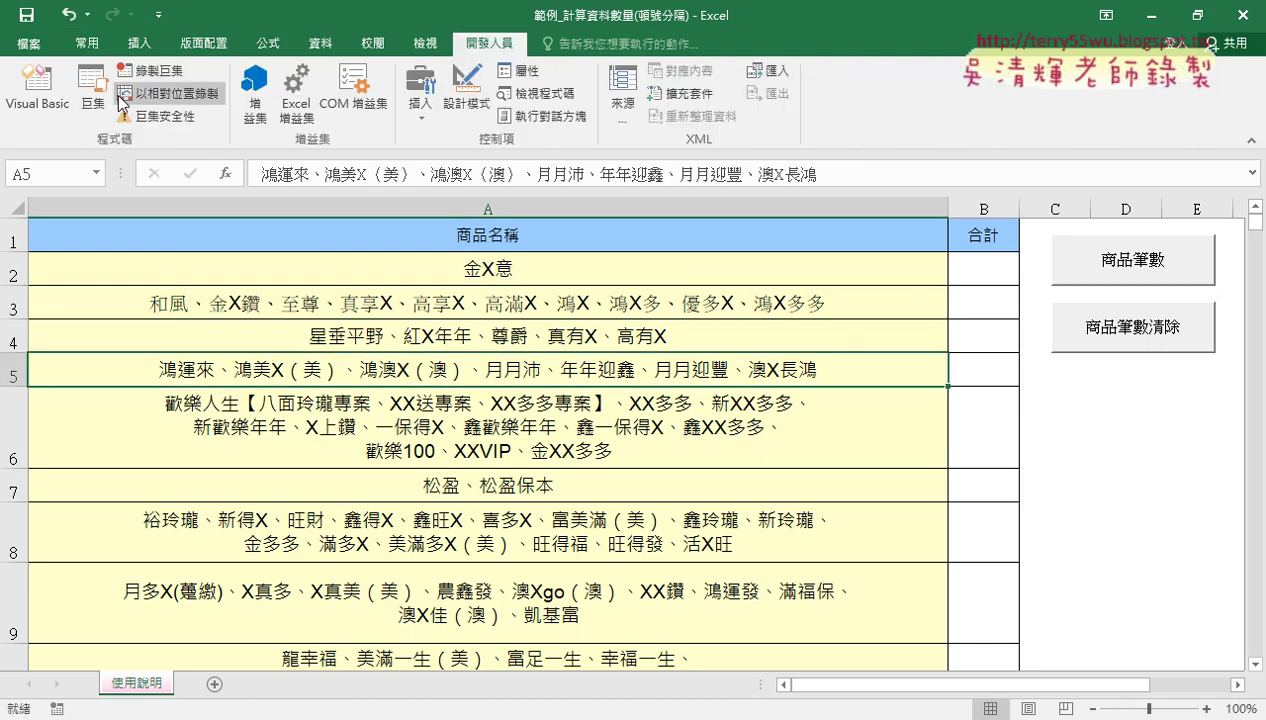
left_click(37, 90)
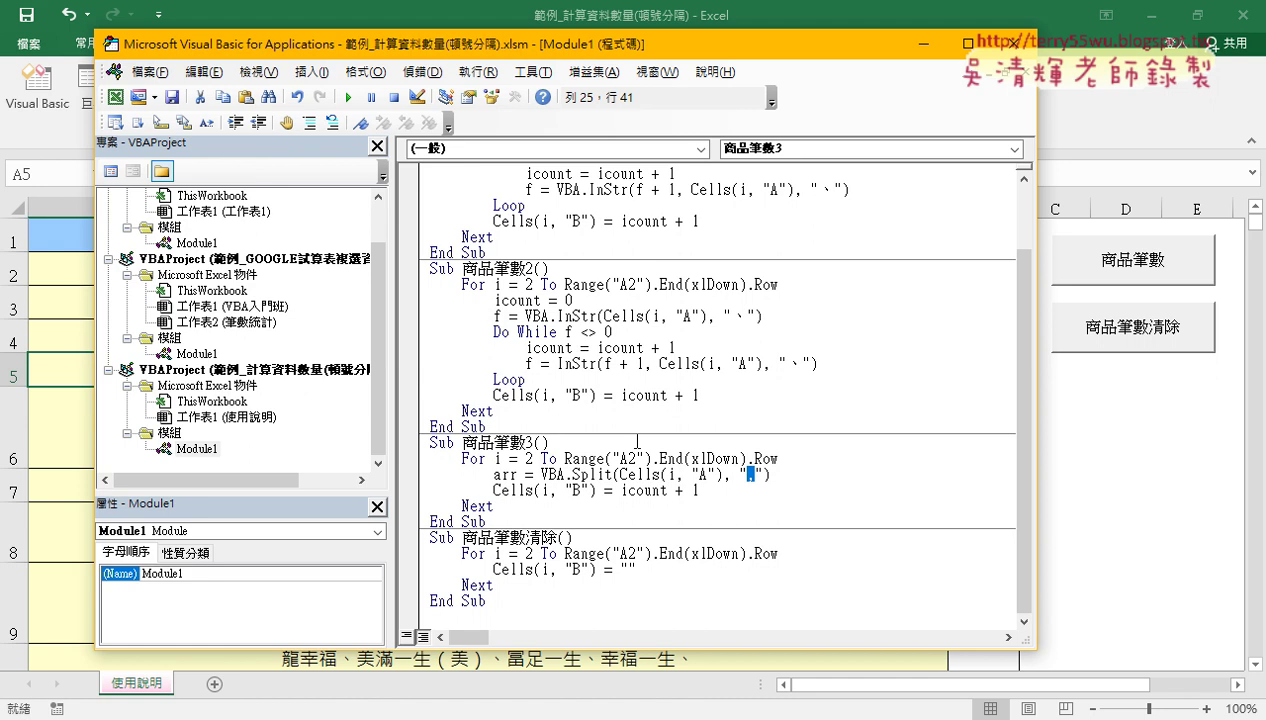
key("ctrl+v")
left_click(517, 475)
left_click_drag(517, 475, 492, 475)
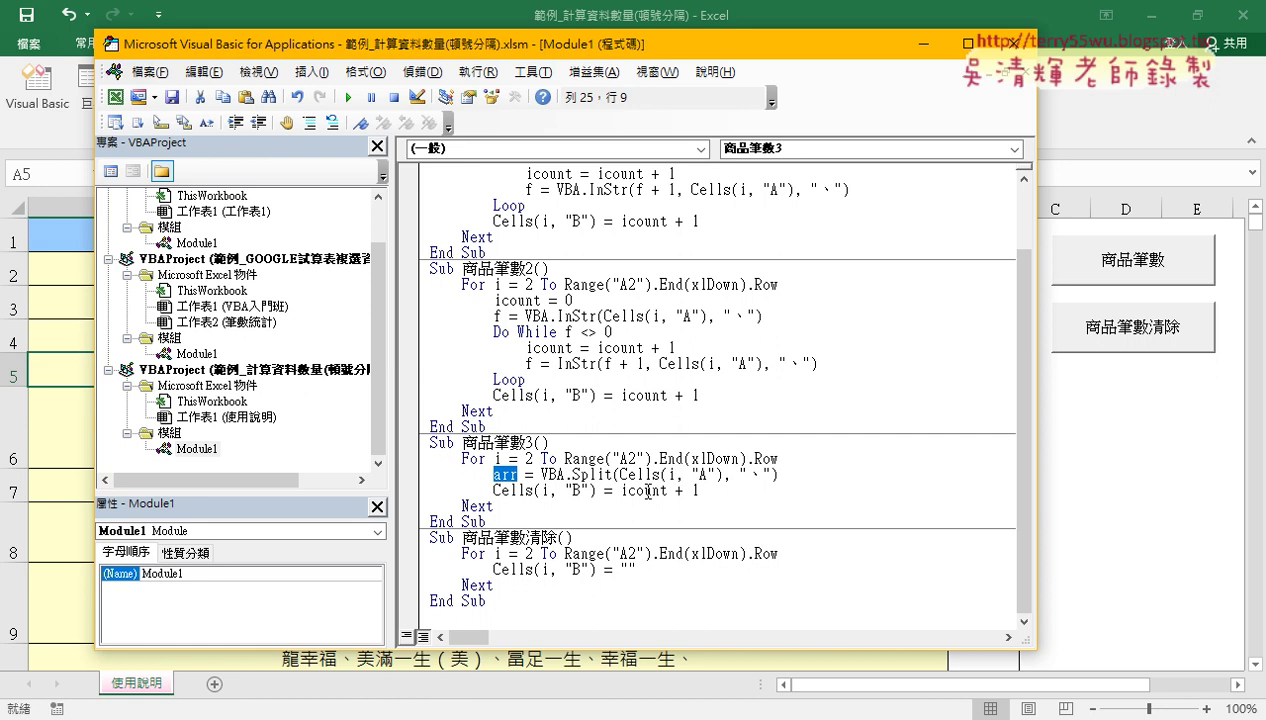
Replace icount + 1 after Cells(i, "B") = with ubound(arr)+1.
left_click_drag(698, 491, 621, 493)
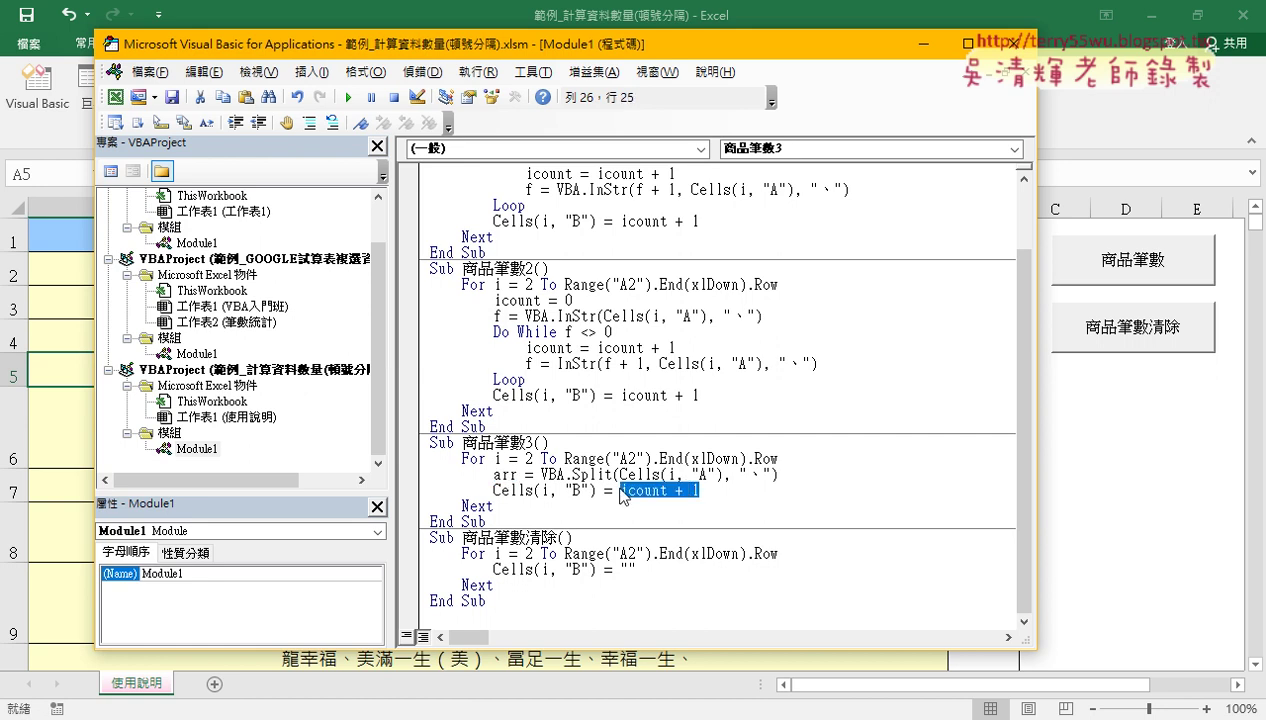
key("Delete")
type("ub")
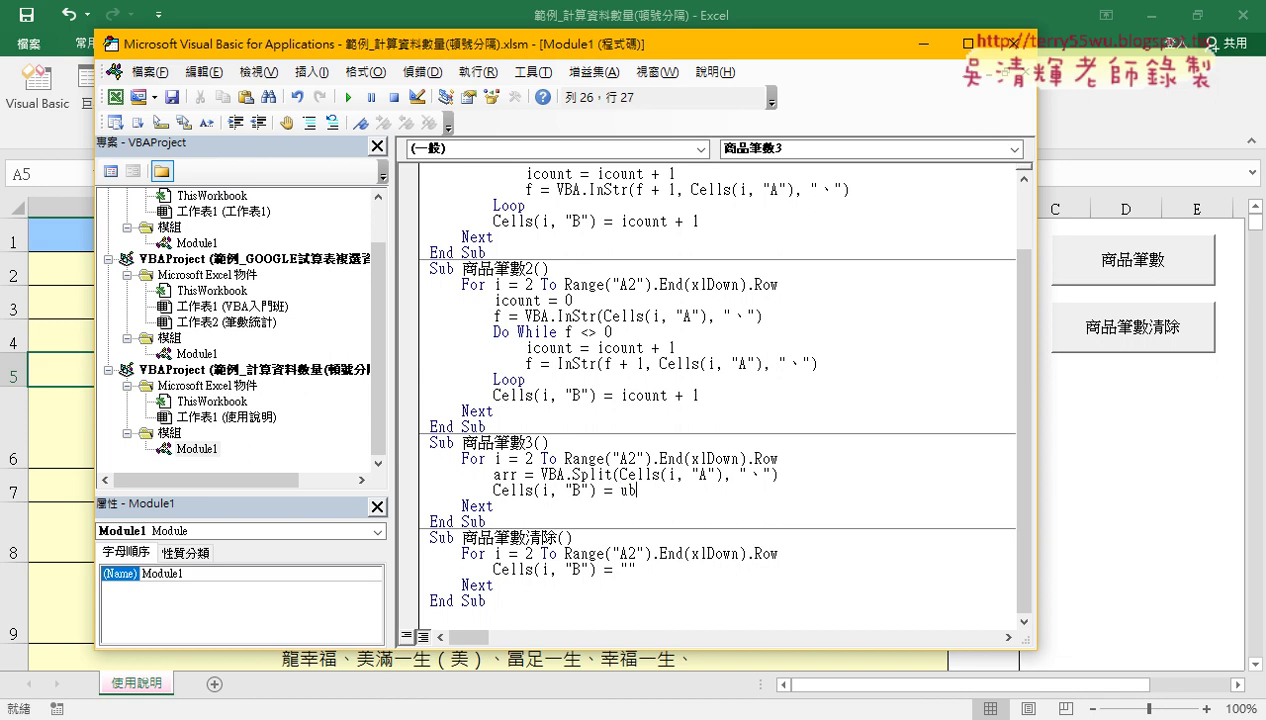
type("ound")
type("(arr")
type(")")
type("+")
type("1")
Confirm the edited line so the editor formats it as UBound(arr) + 1.
left_click(632, 410)
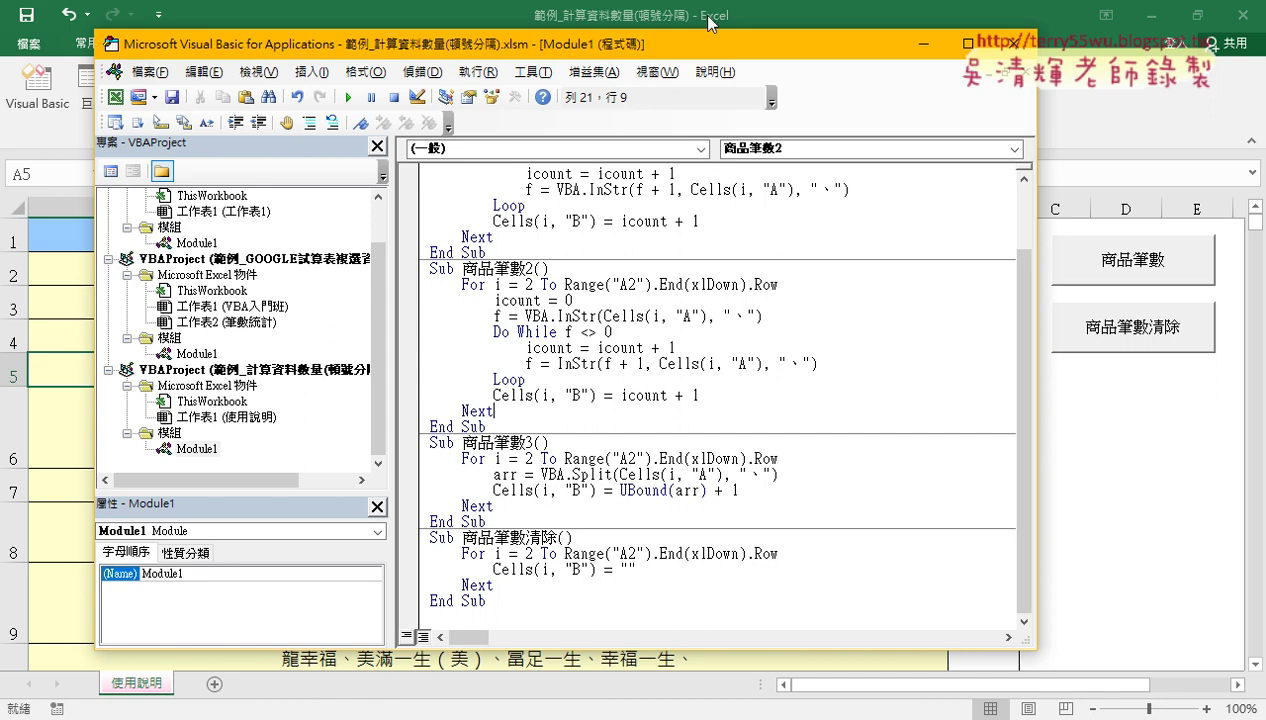
Run 商品筆數3 to fill 合計 with counts 1, 10, 5, 7, 14, 2, 15, 10.
left_click_drag(674, 48, 497, 59)
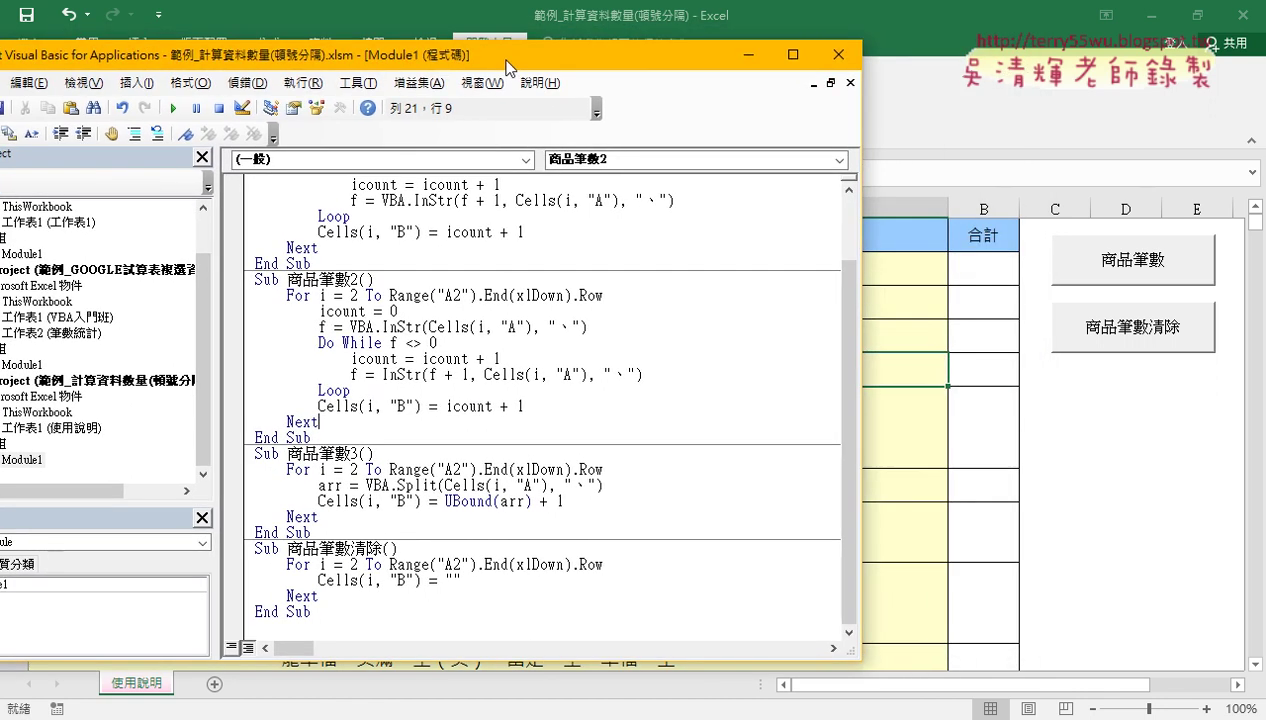
left_click(352, 500)
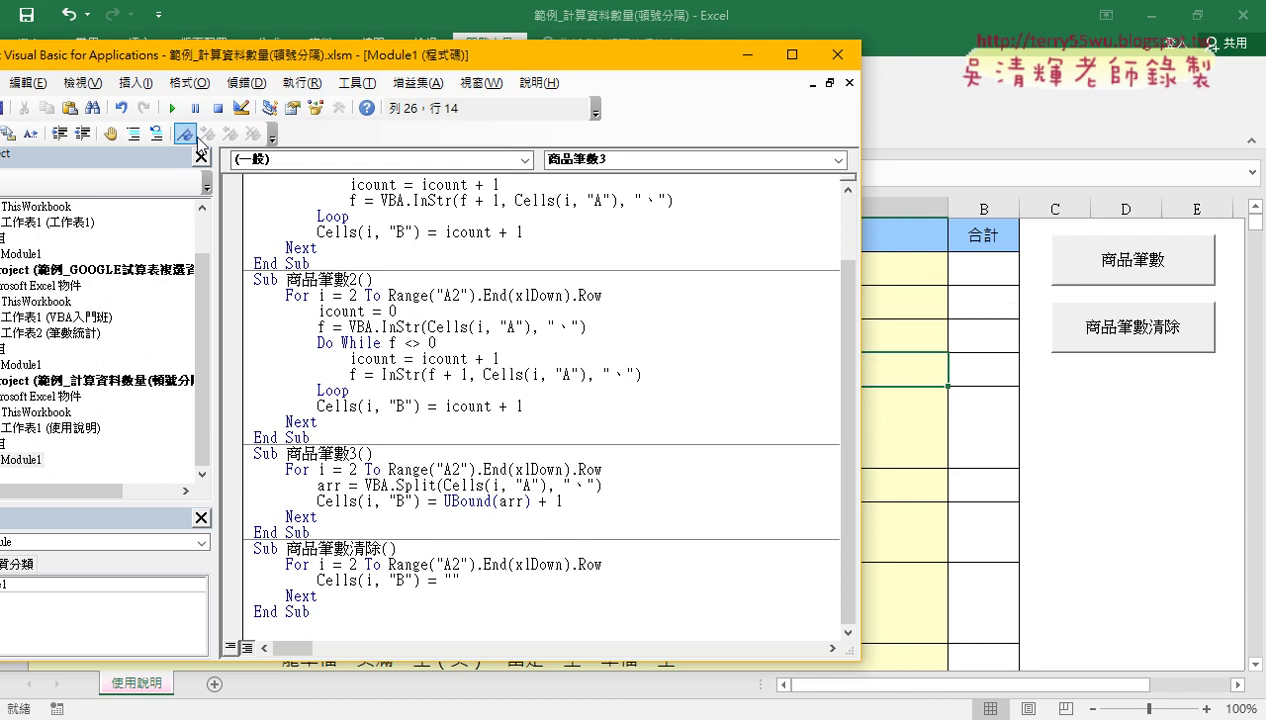
left_click(170, 110)
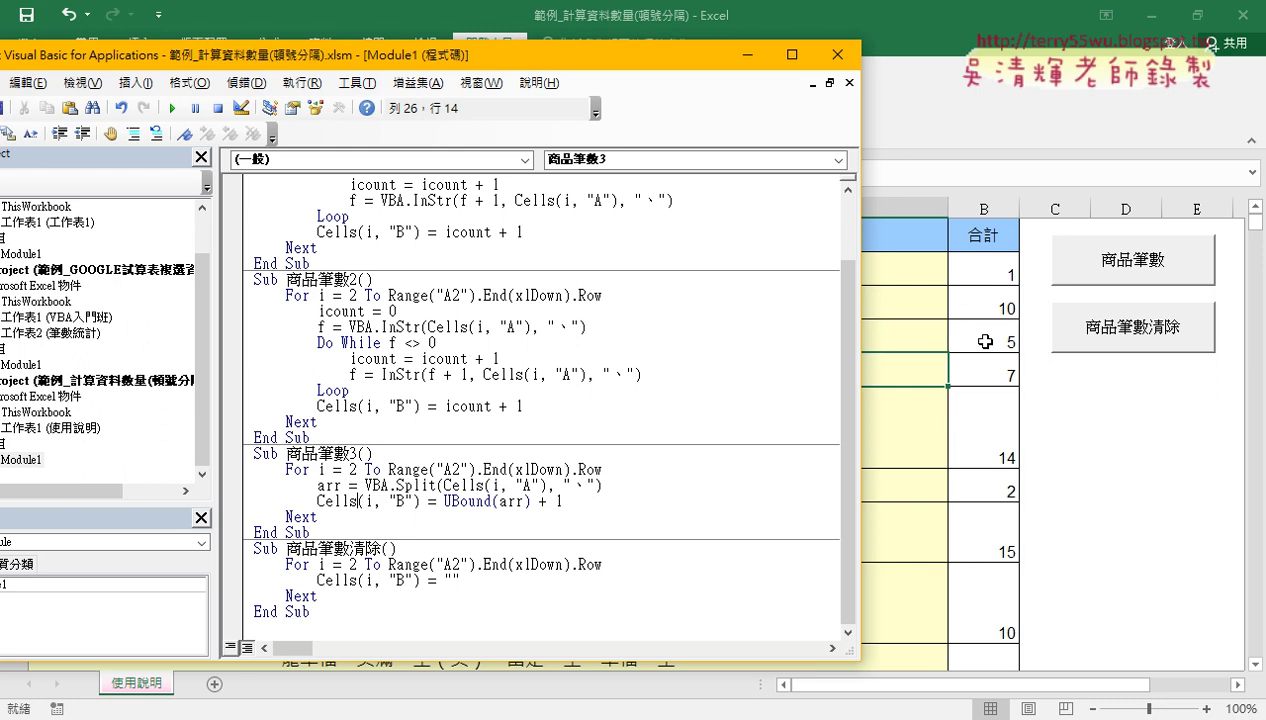
Clear column B with 商品筆數清除, then refill it with 商品筆數2 for comparison.
left_click(419, 579)
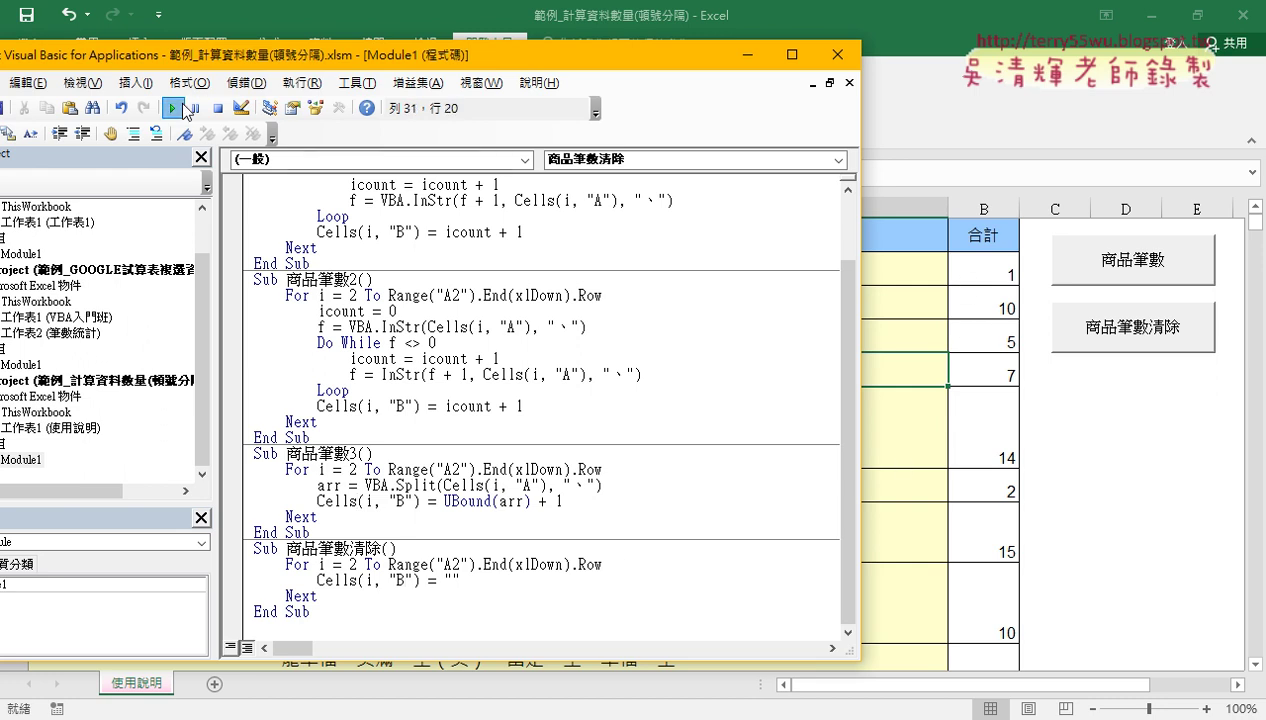
left_click(184, 108)
left_click(472, 374)
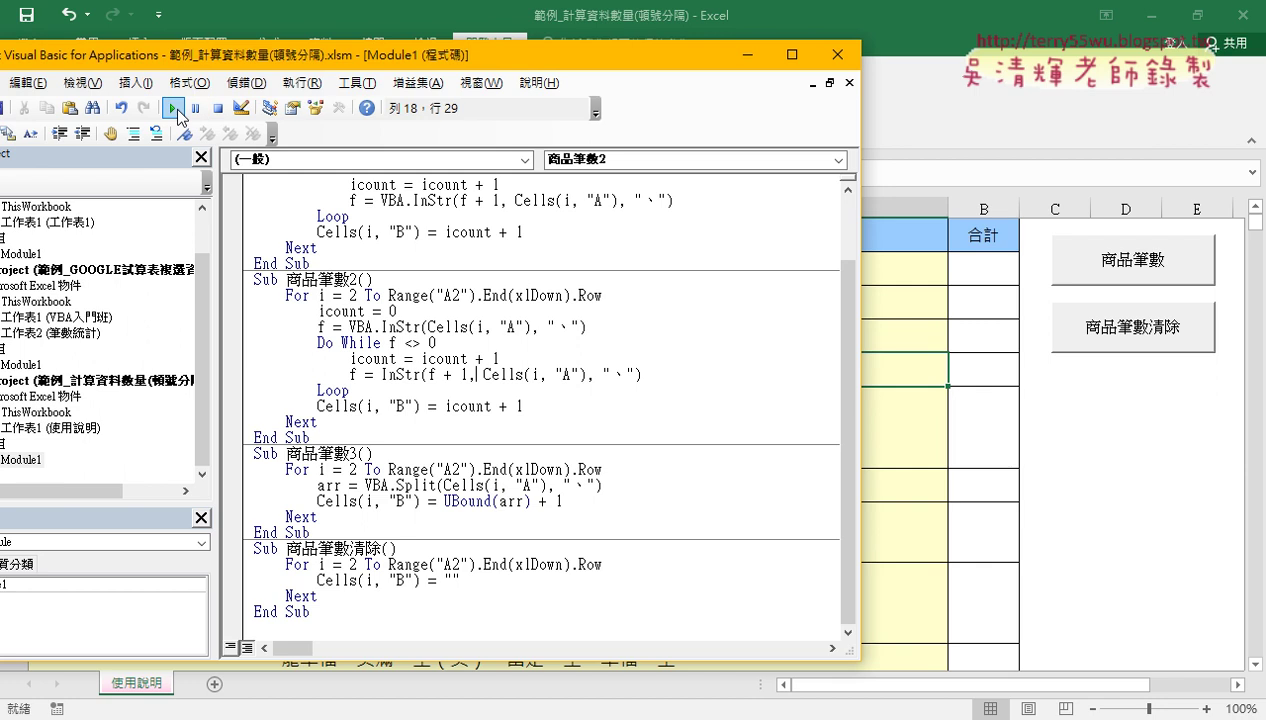
left_click(175, 108)
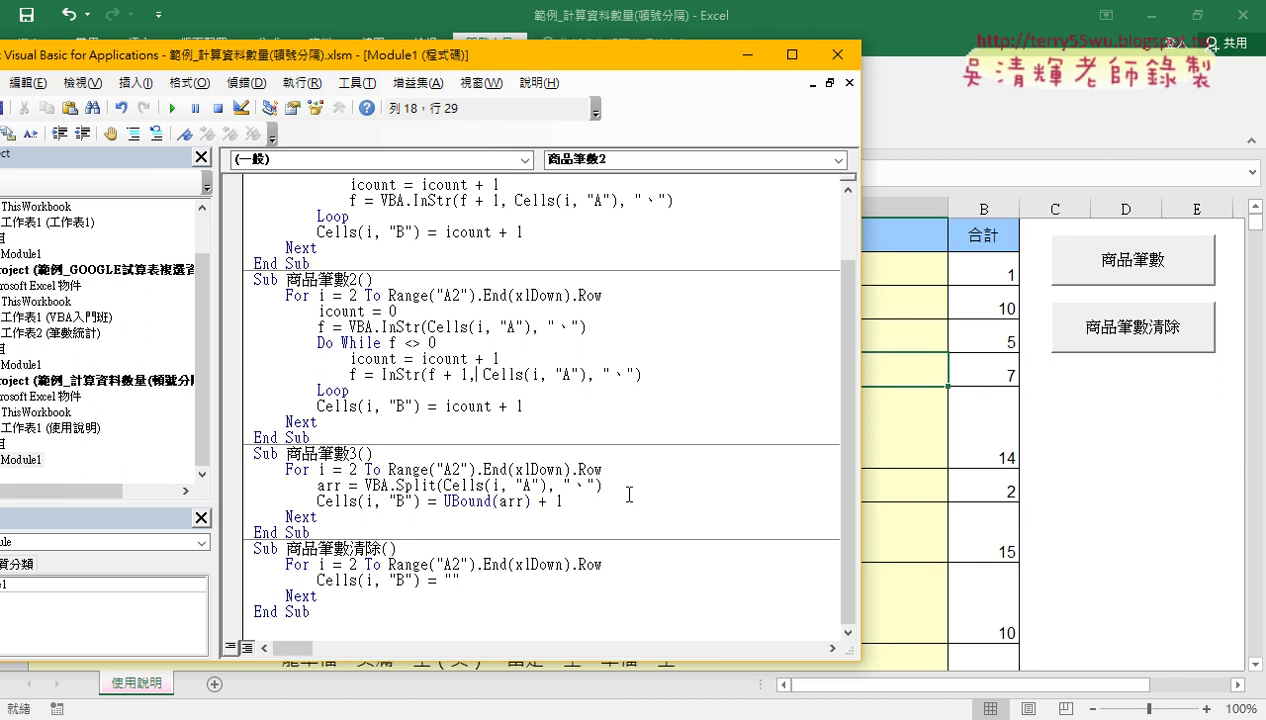
left_click_drag(629, 495, 229, 495)
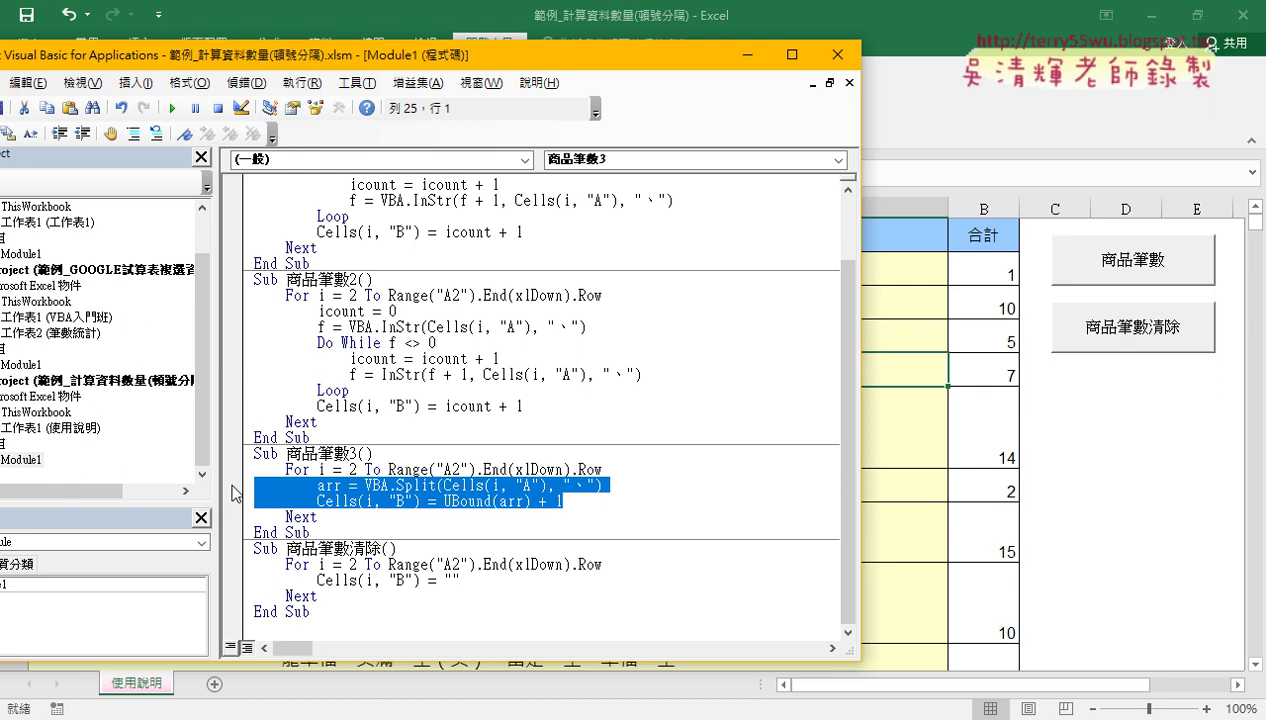
left_click(430, 513)
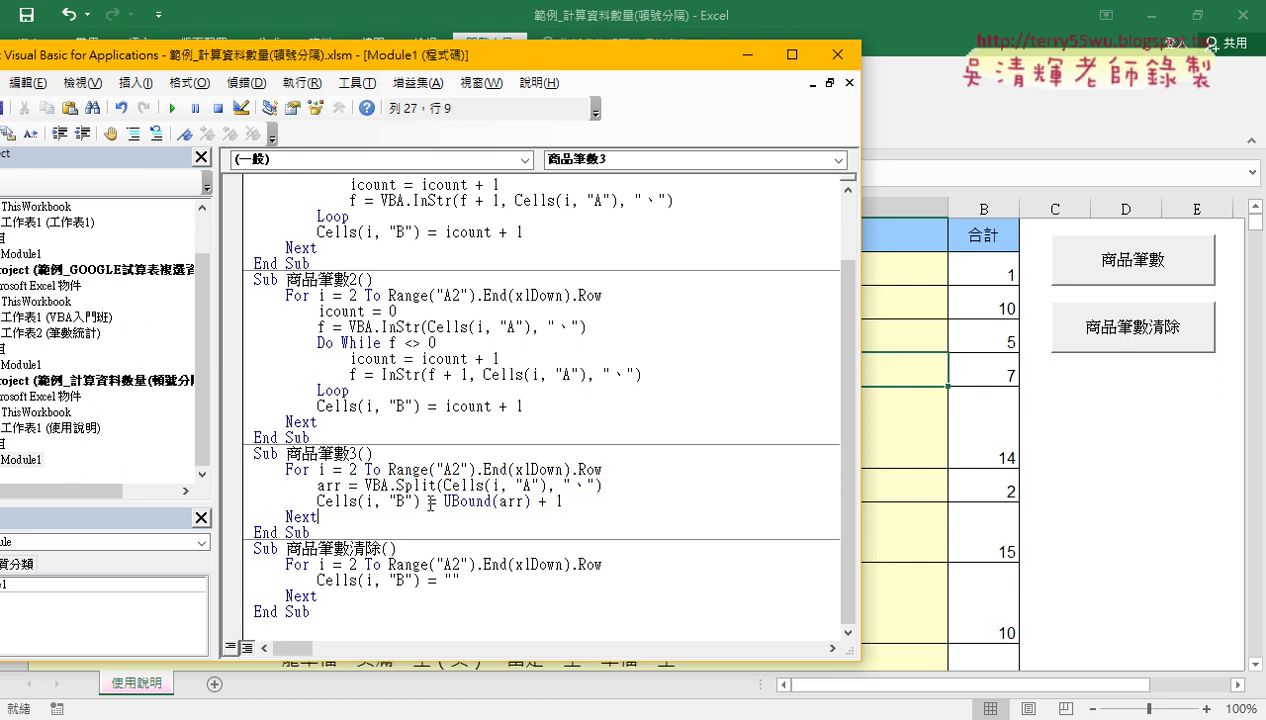
left_click_drag(327, 531, 240, 455)
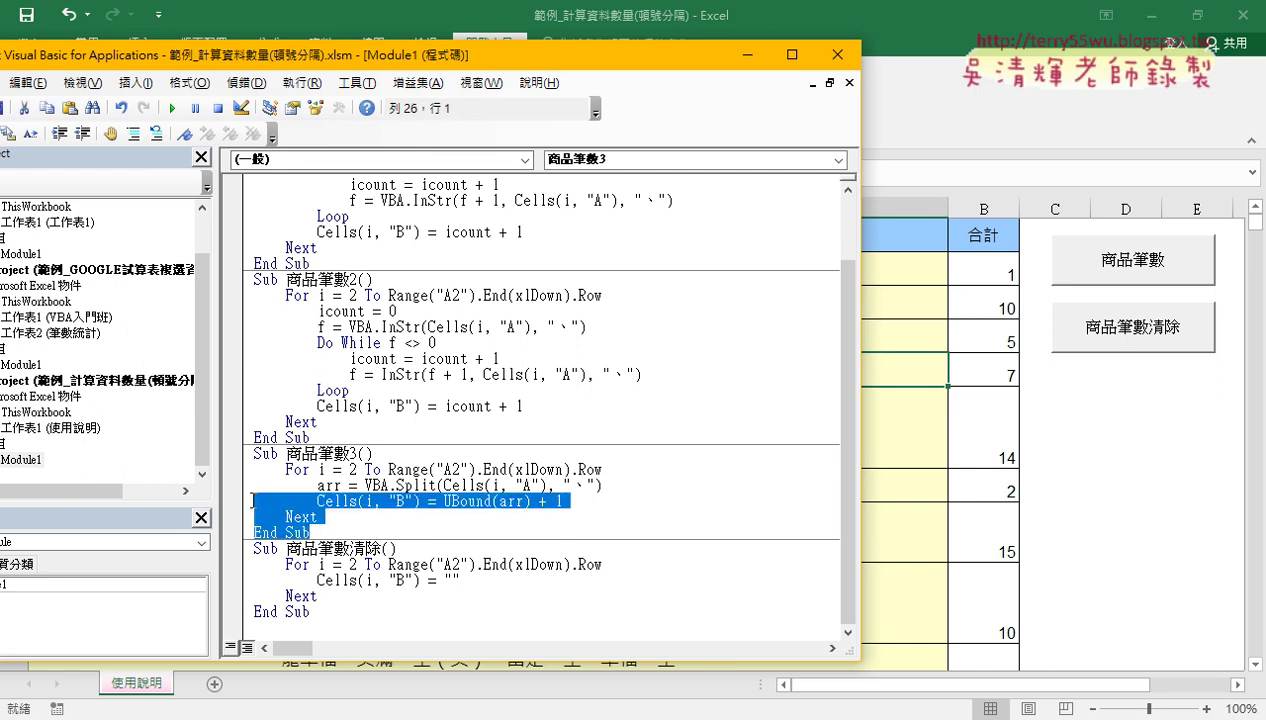